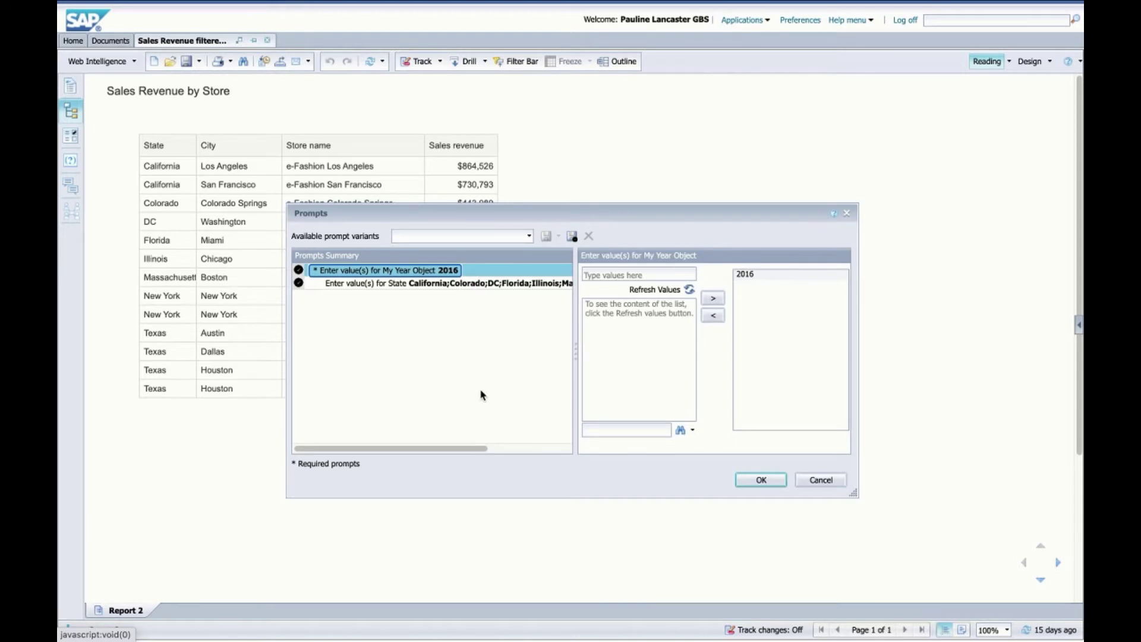
Cancel the Prompts dialog so the Sales Revenue by Store report shows every store's revenue.
left_click(821, 482)
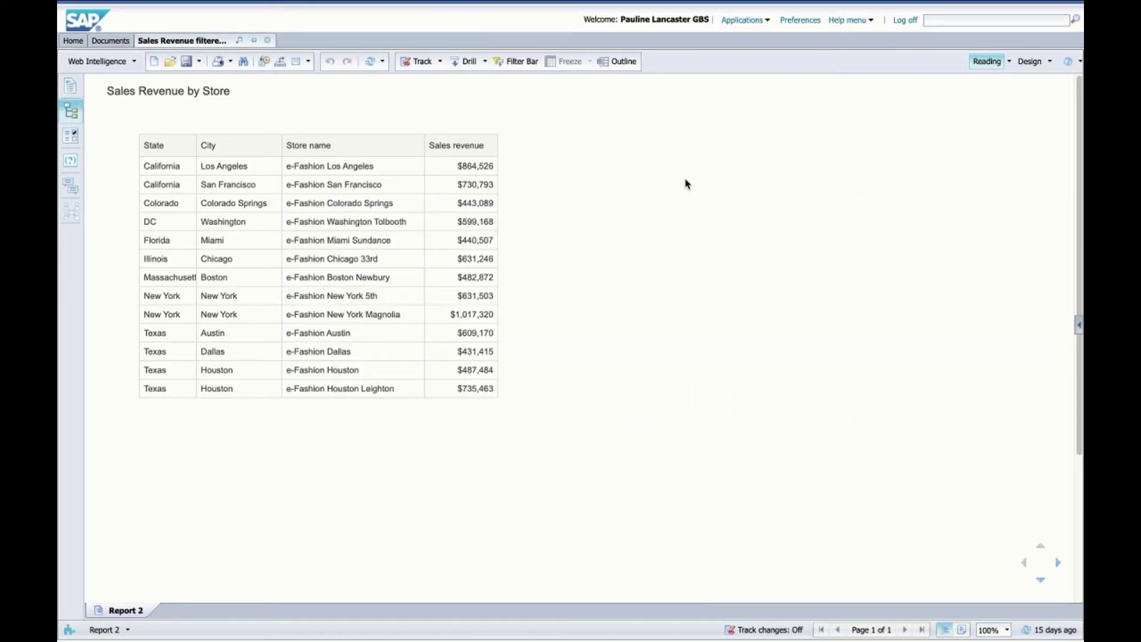
mouse_move(170, 5)
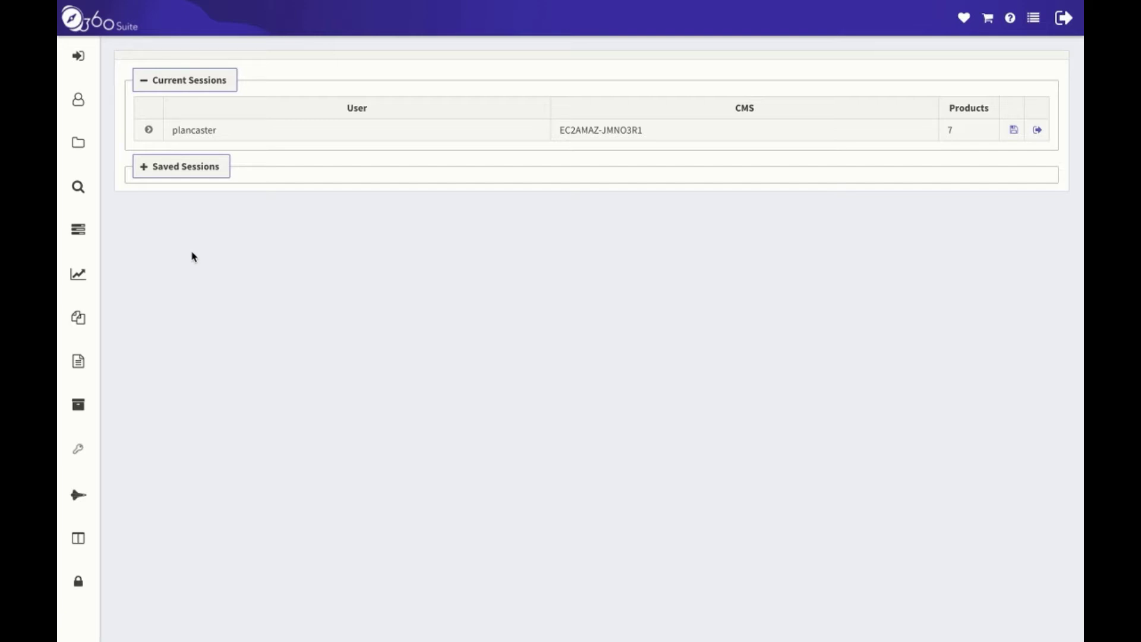
Open the Cast Destination Lists page from the Tasks menu.
left_click(78, 229)
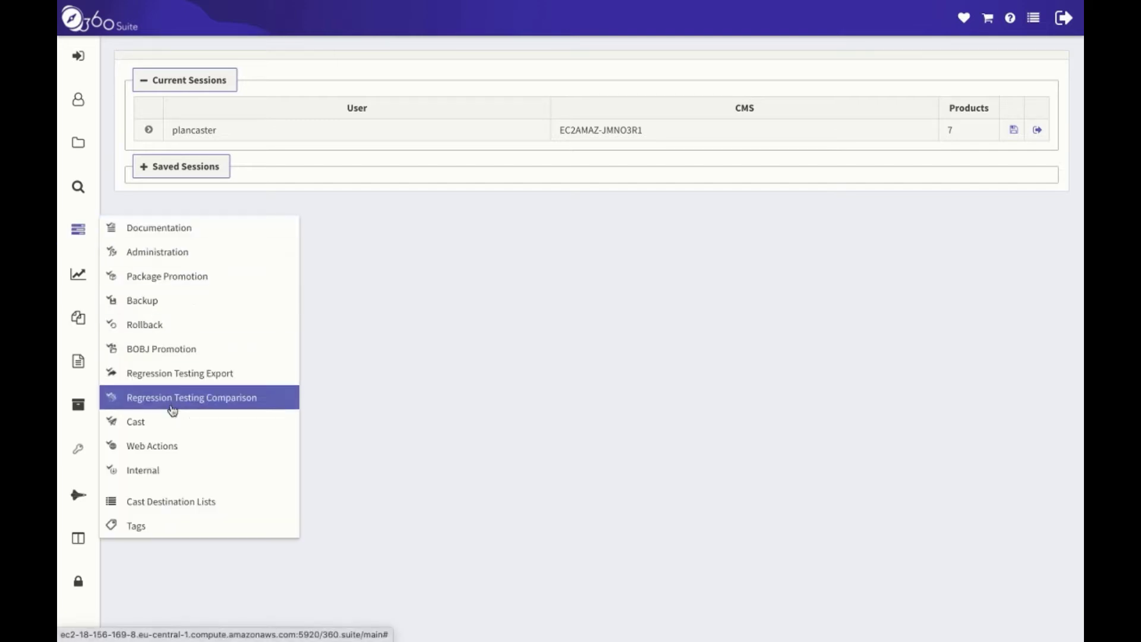
left_click(244, 510)
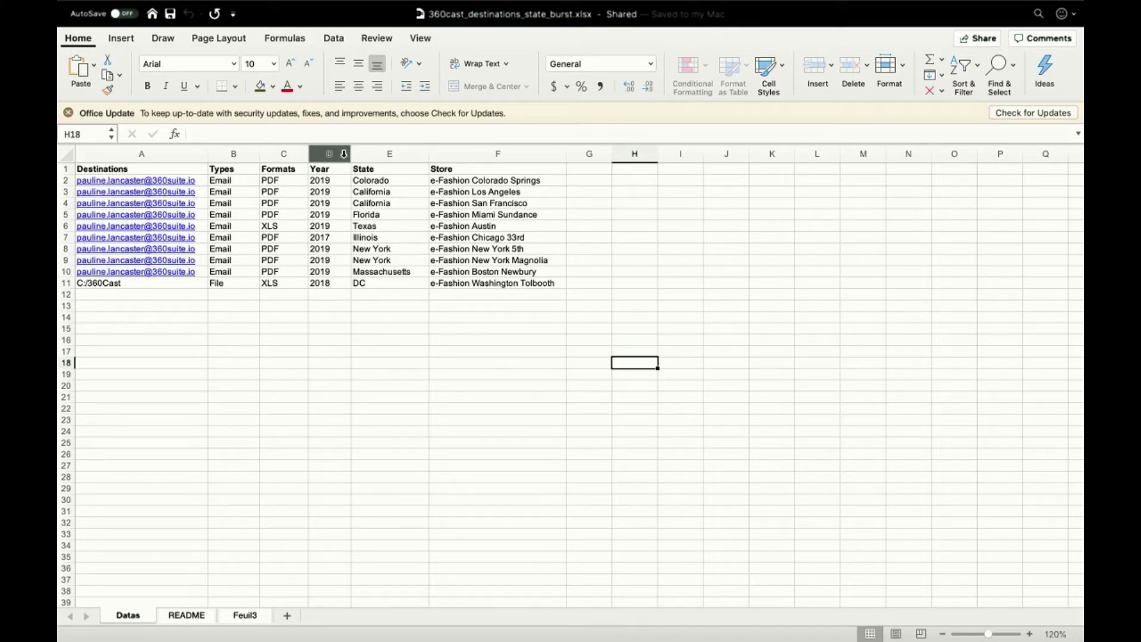
Check the Year column of the burst destination workbook, then save the workbook.
left_click(344, 152)
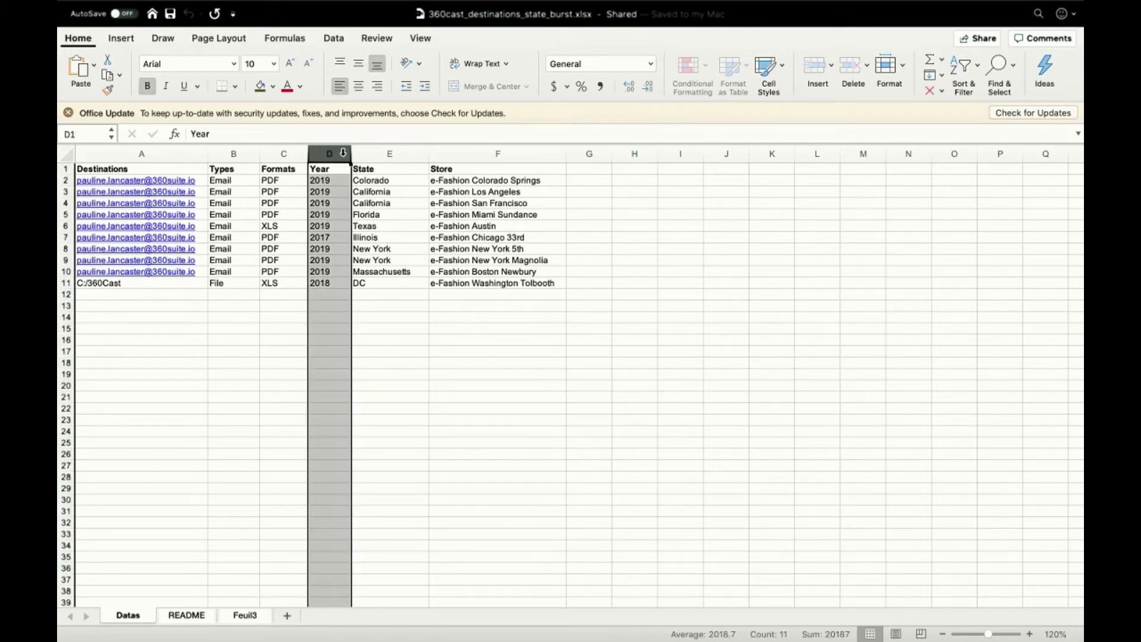
left_click(344, 304)
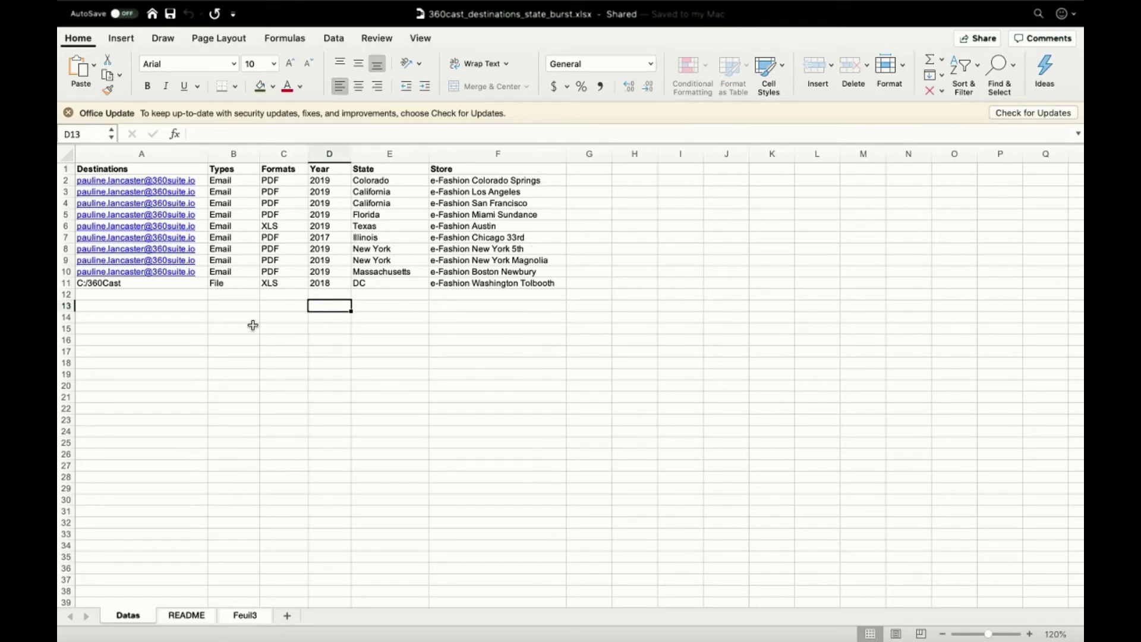
left_click(170, 14)
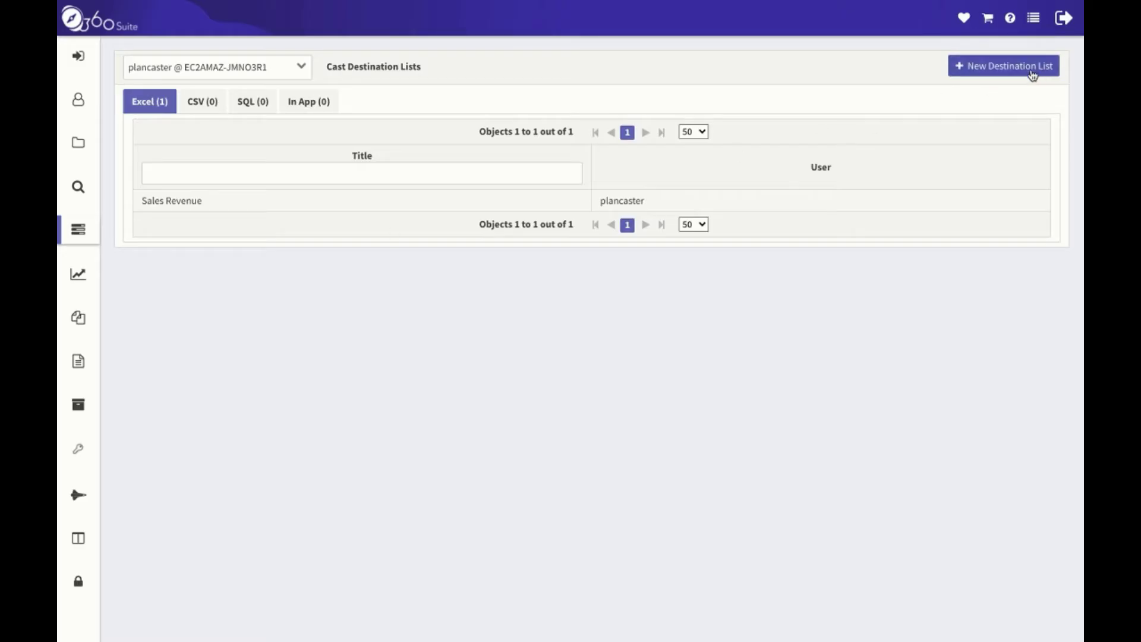
Start a new destination list named 'Sales Revenue by State' with destination type Excel.
left_click(1032, 72)
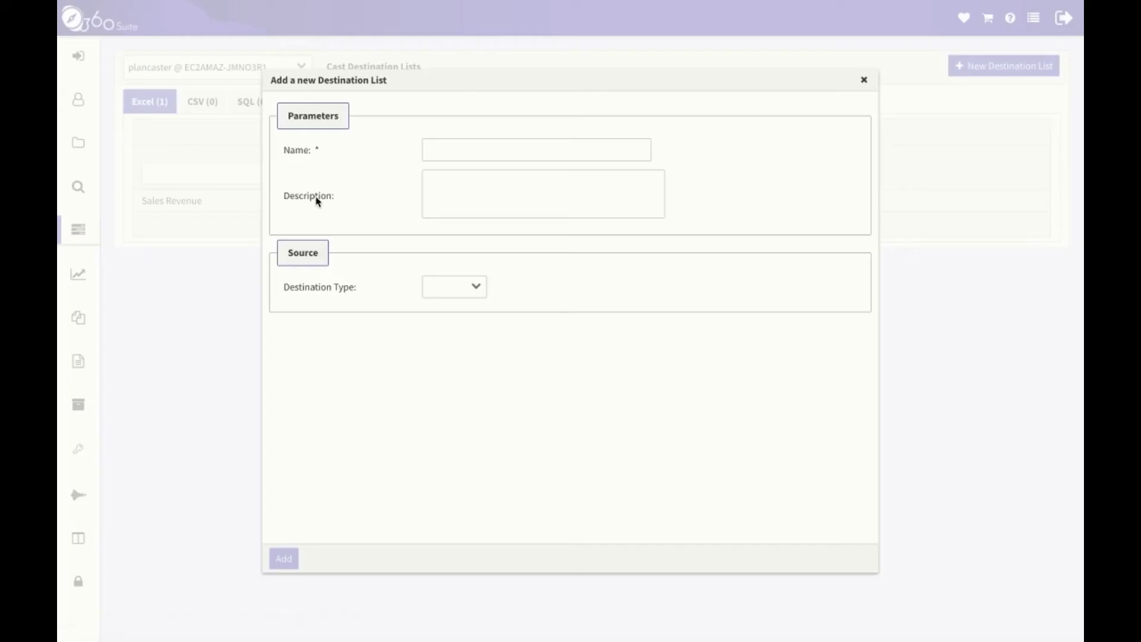
left_click(430, 149)
type("Sal")
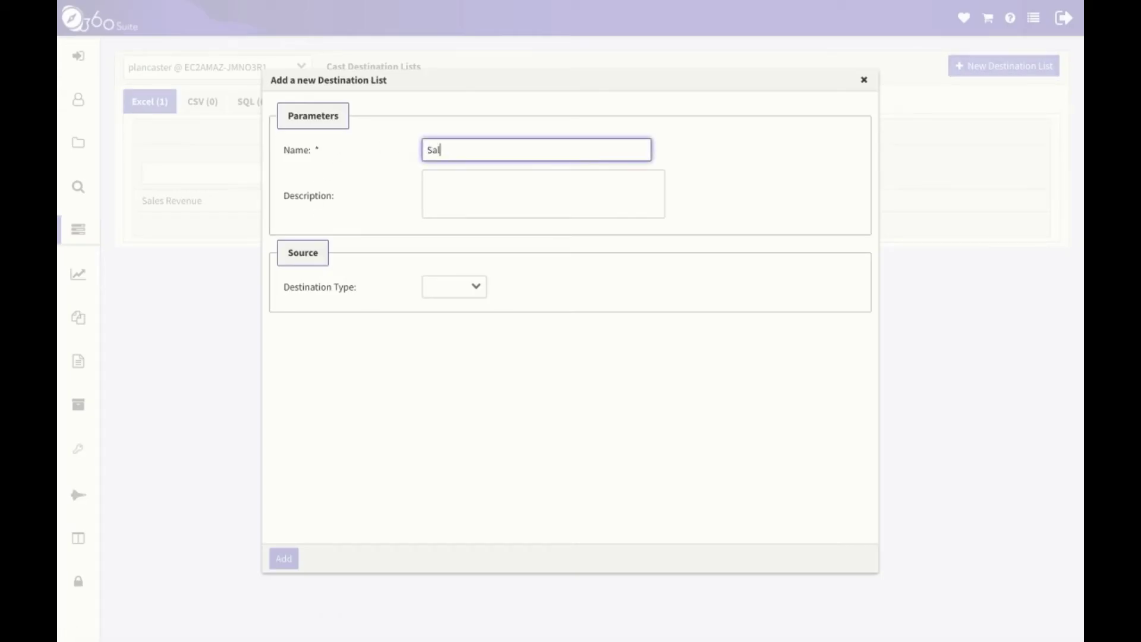
type("es Revenue by State")
left_click(480, 294)
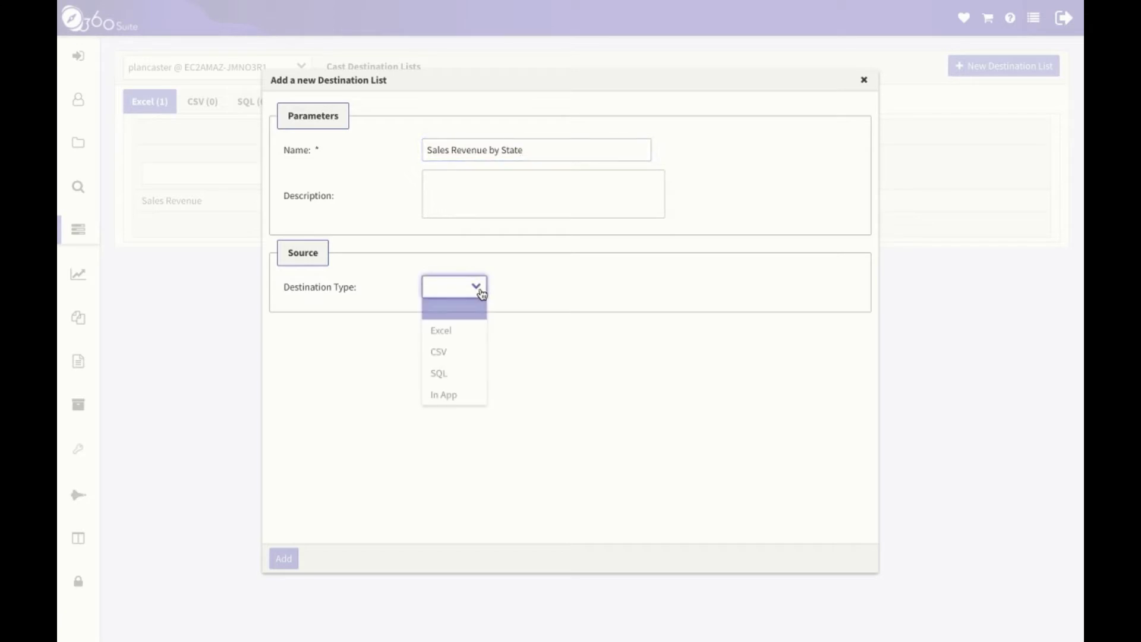
left_click(474, 334)
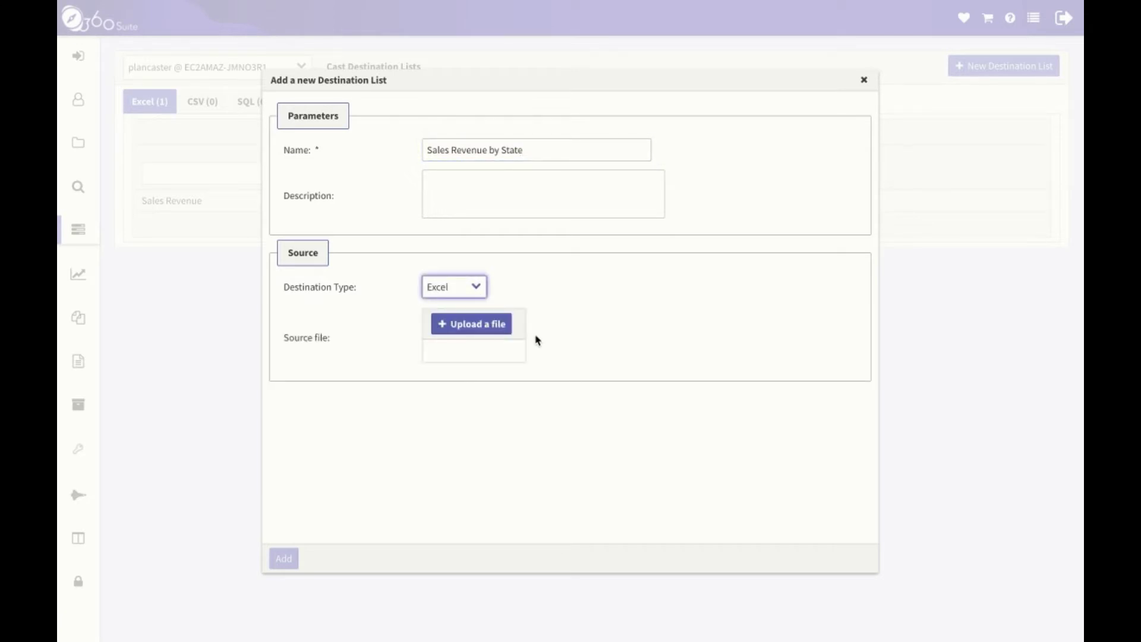
Upload 360cast_destinations_state_burst.xlsx as the list's source and add the list.
left_click(482, 328)
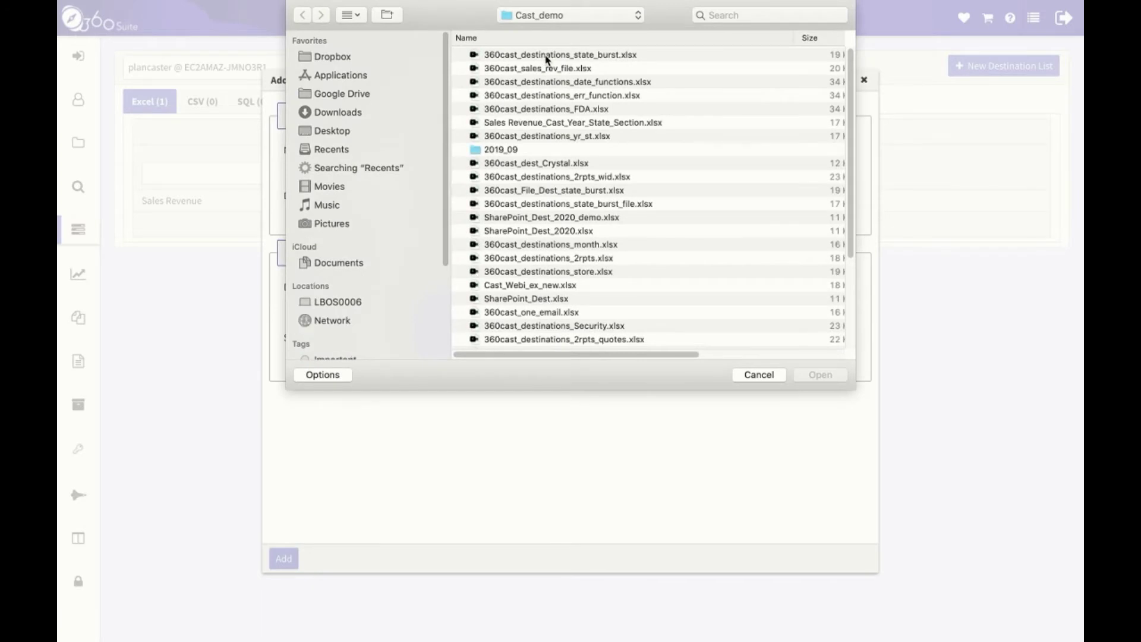
left_click(548, 59)
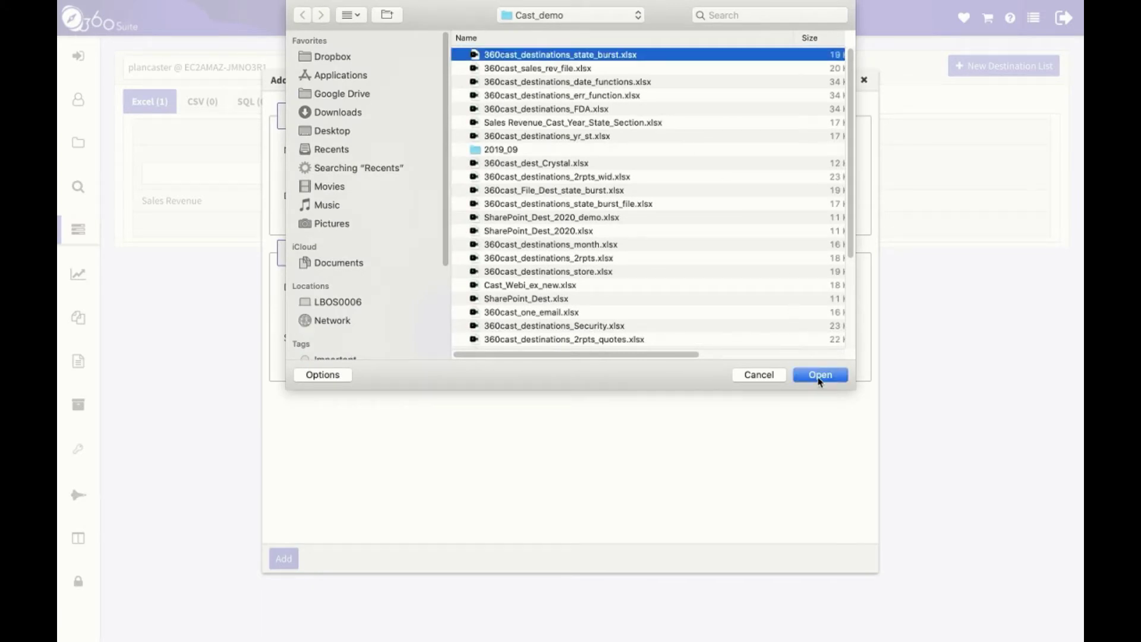
left_click(819, 376)
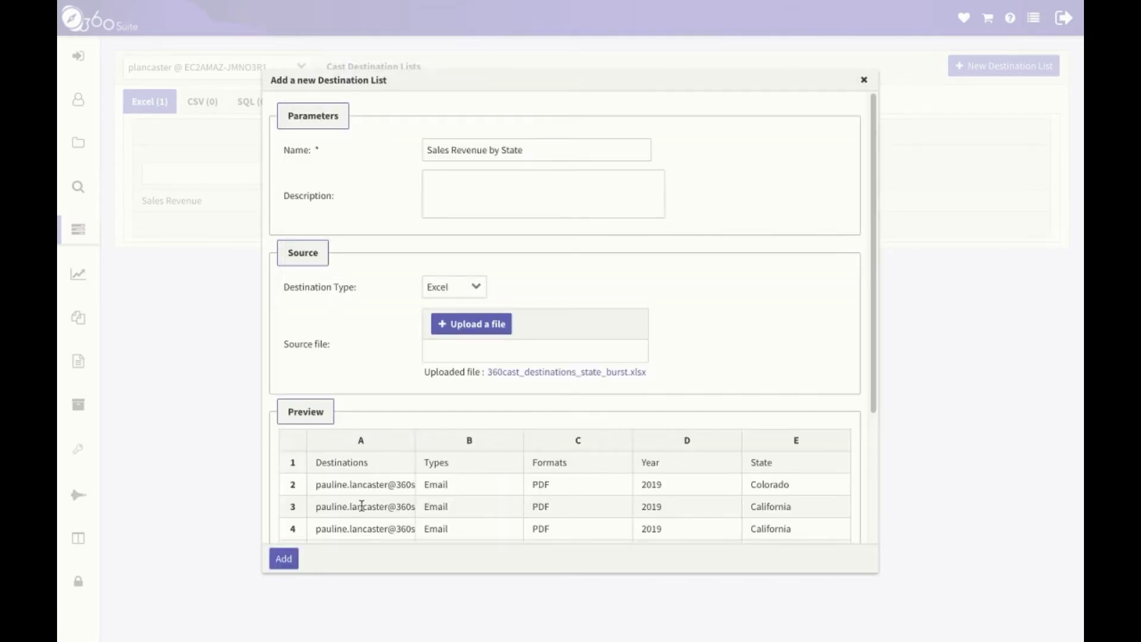
scroll(368, 491, "down", 2)
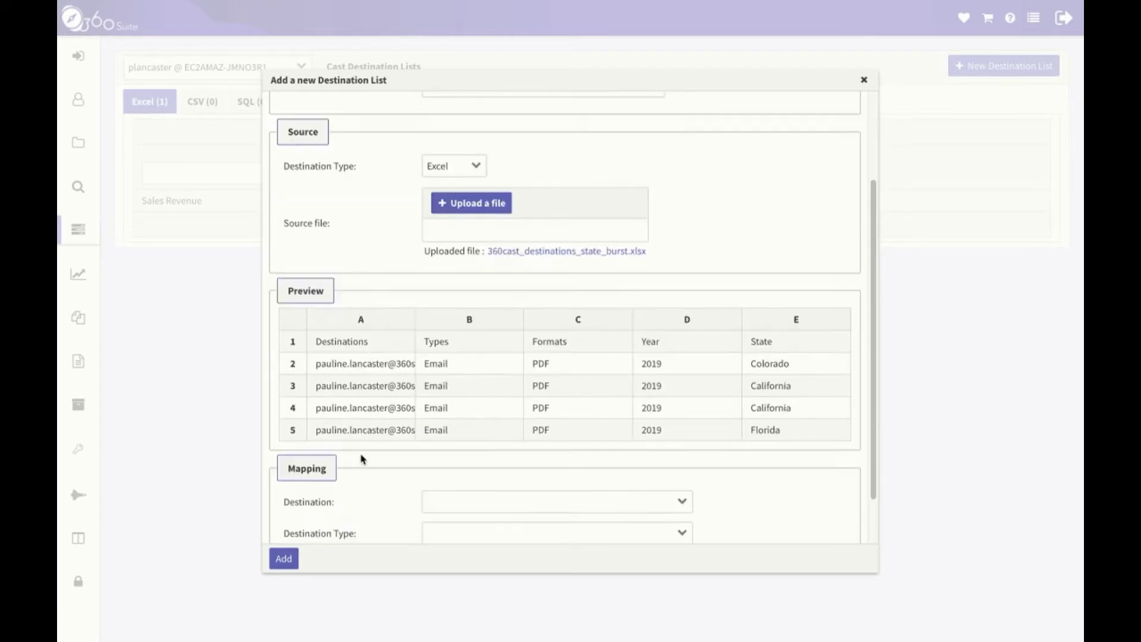
scroll(379, 491, "down", 1)
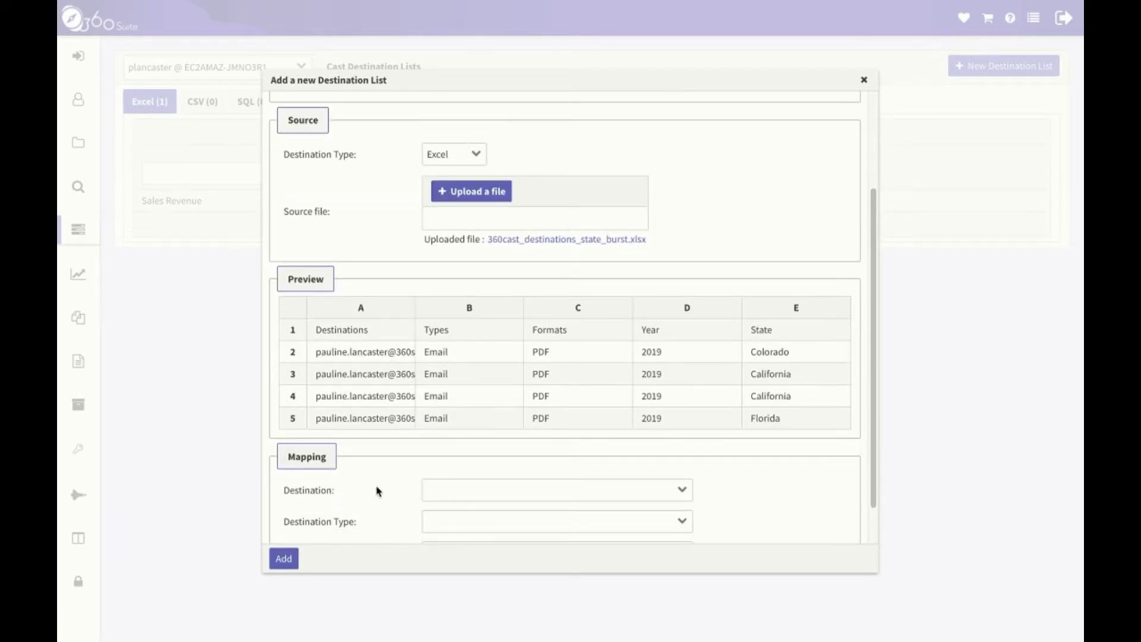
scroll(376, 491, "down", 2)
left_click(288, 560)
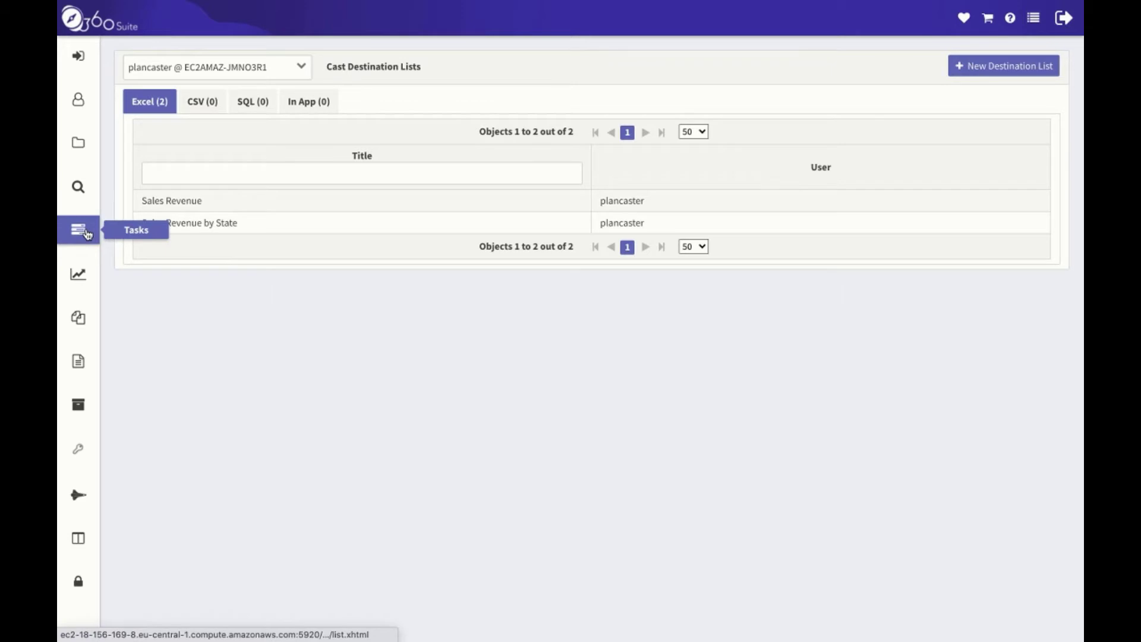
On the Cast Tasks page, create a new task titled 'Sales Revenue' and go to Frequency.
mouse_move(87, 234)
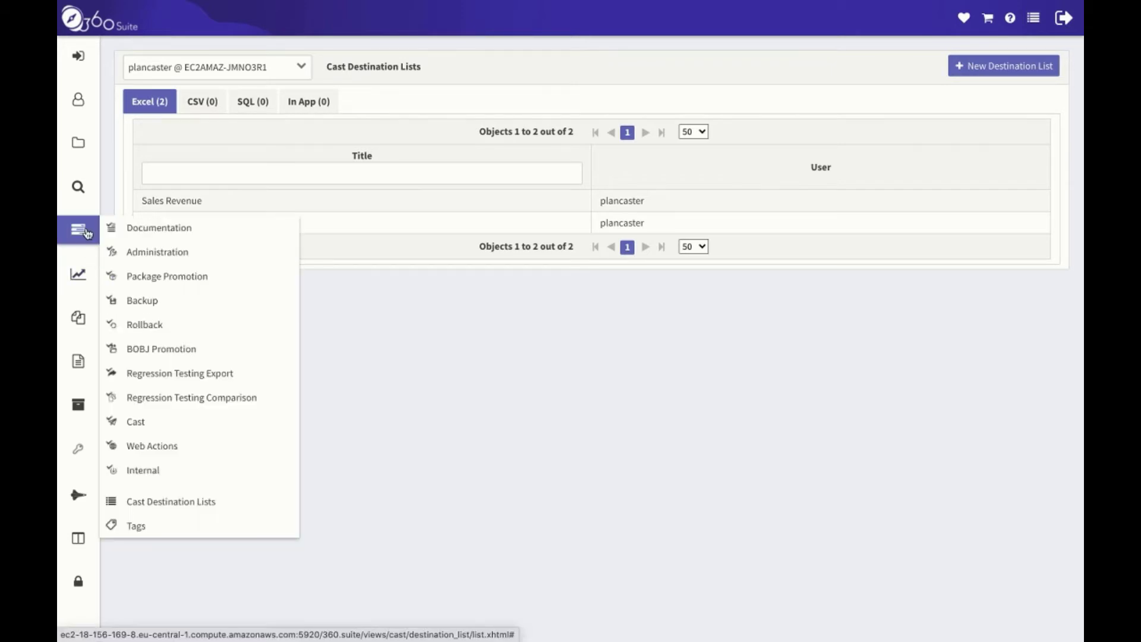
left_click(215, 428)
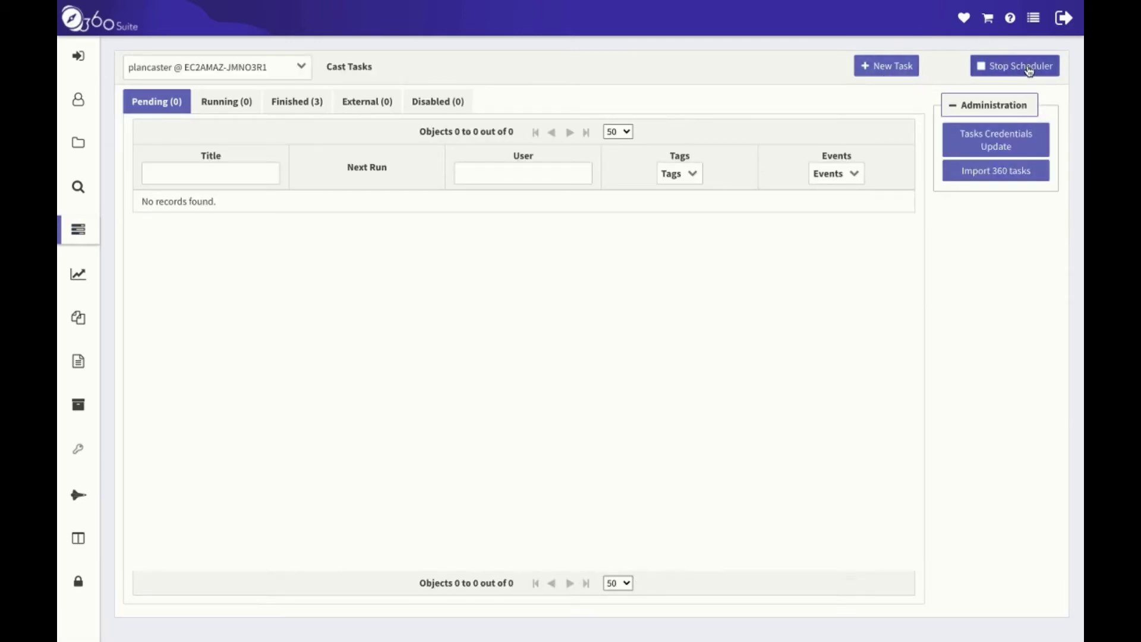
left_click(891, 70)
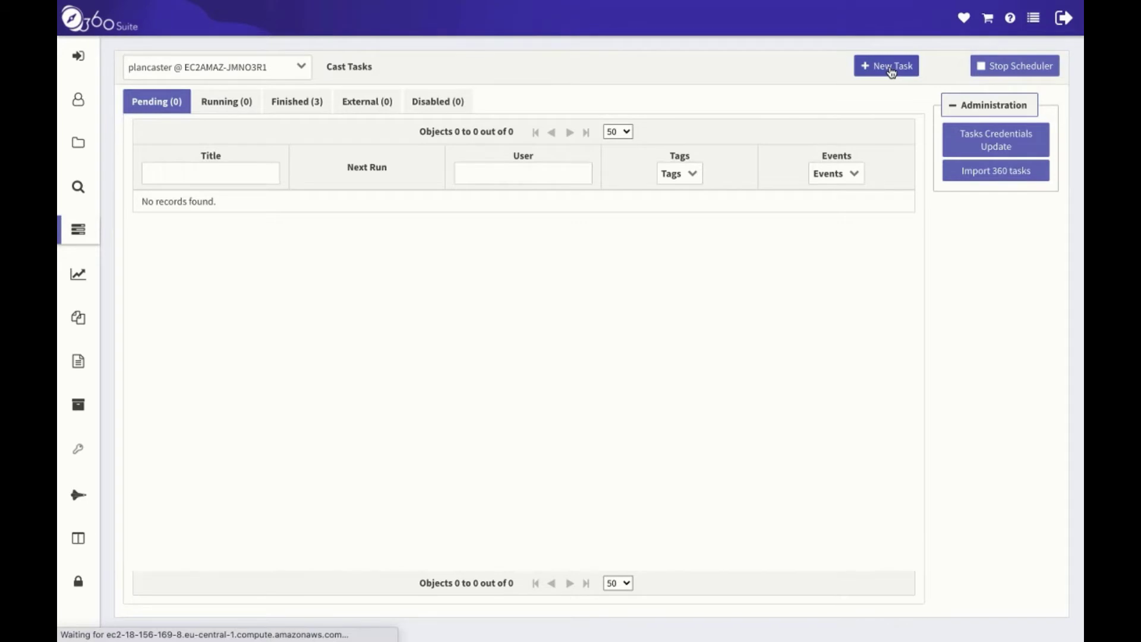
left_click(371, 200)
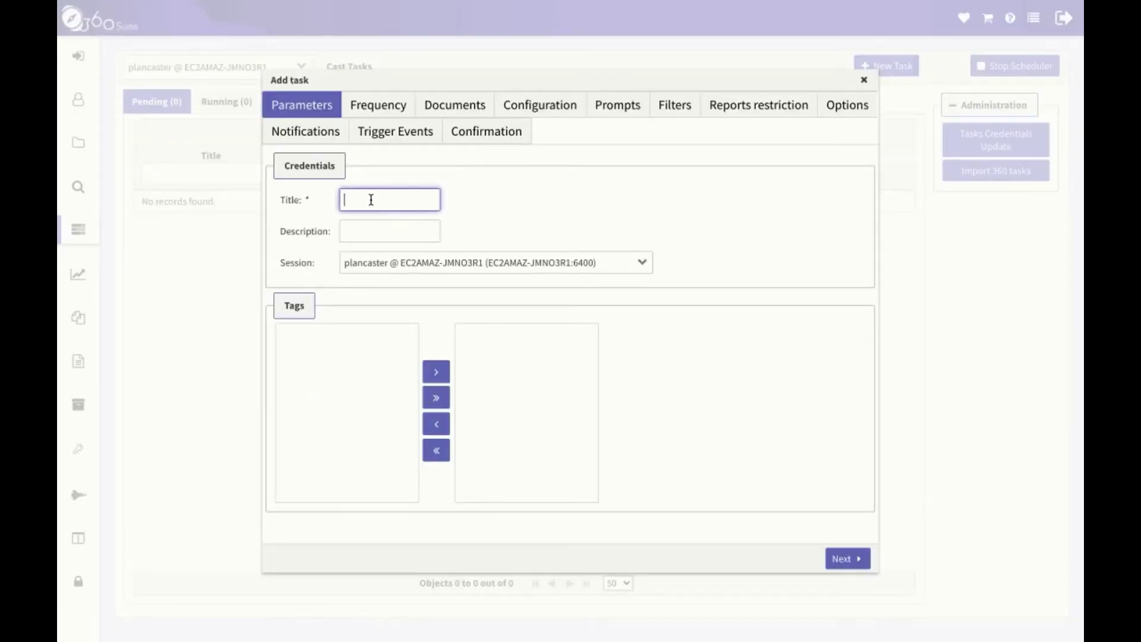
type("Sales Revenue")
left_click(848, 559)
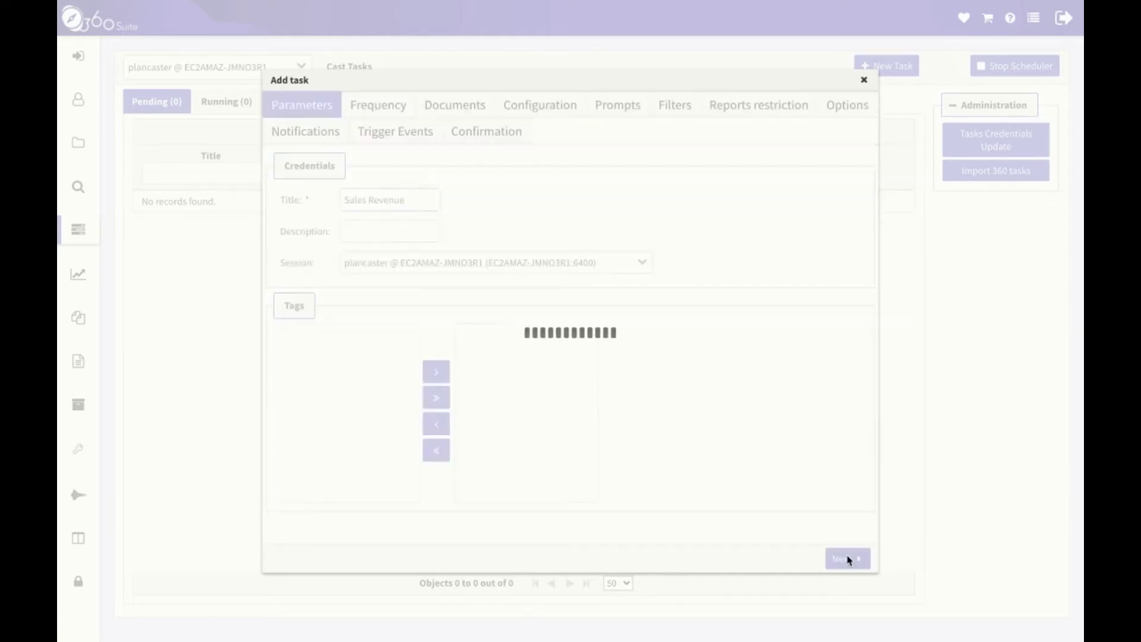
Try Recurring (every n weeks) and External frequencies, then return to Static running Now.
left_click(403, 200)
left_click(398, 244)
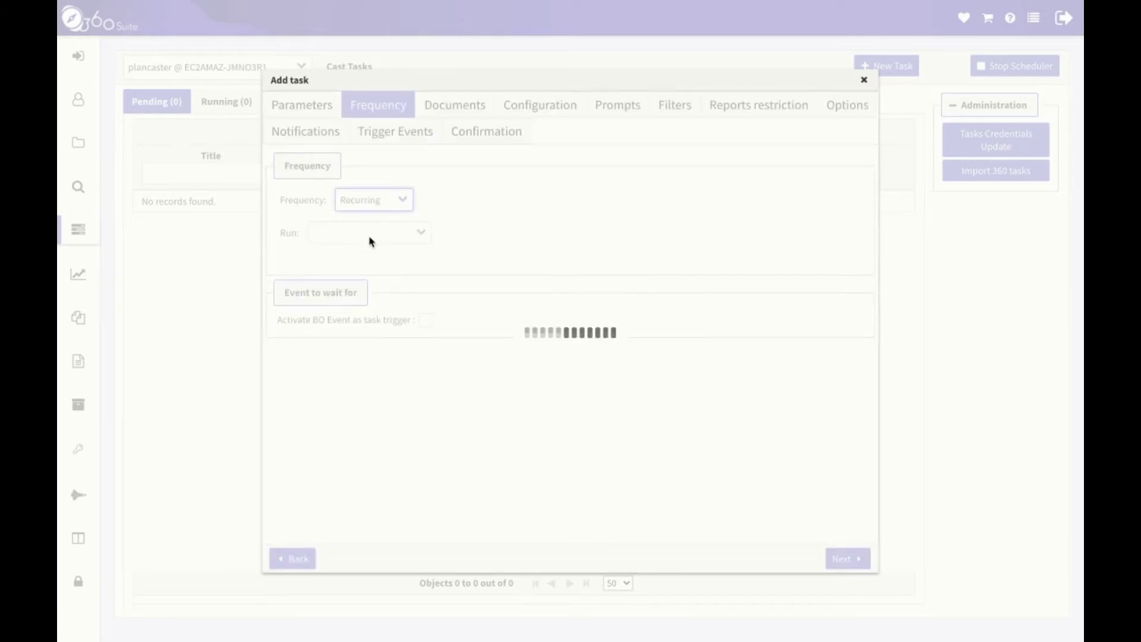
left_click(416, 233)
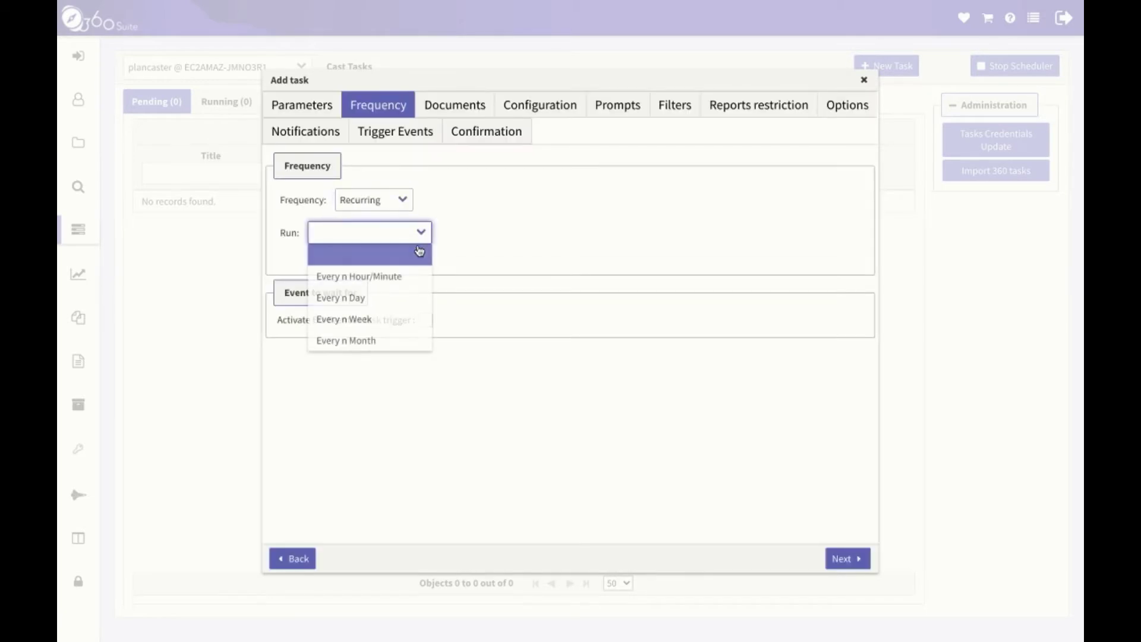
left_click(414, 320)
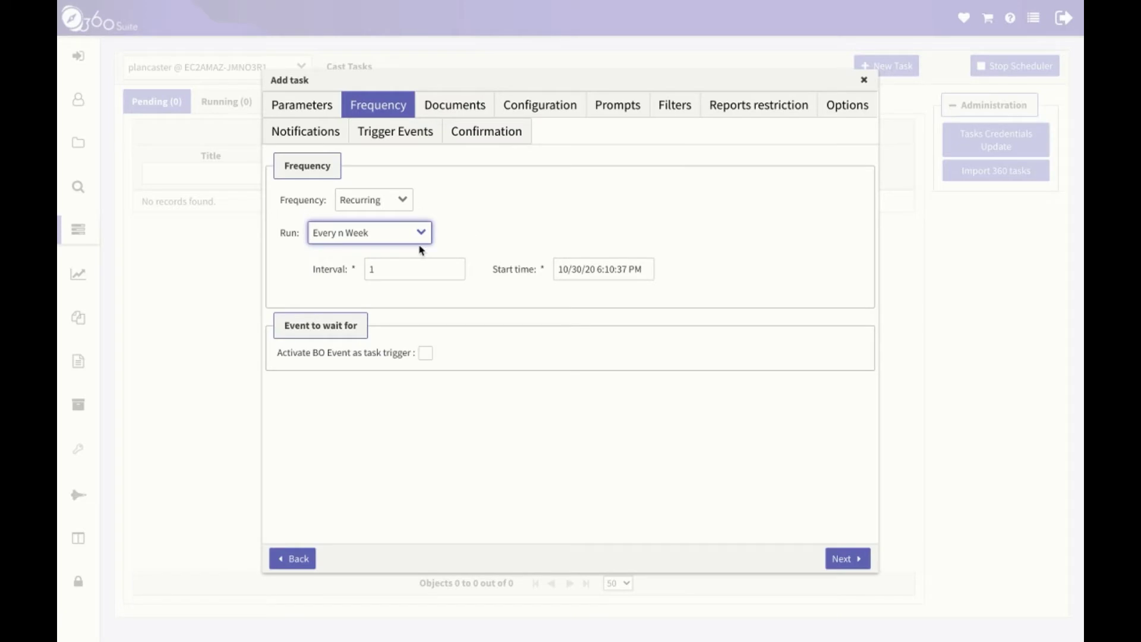
left_click(403, 200)
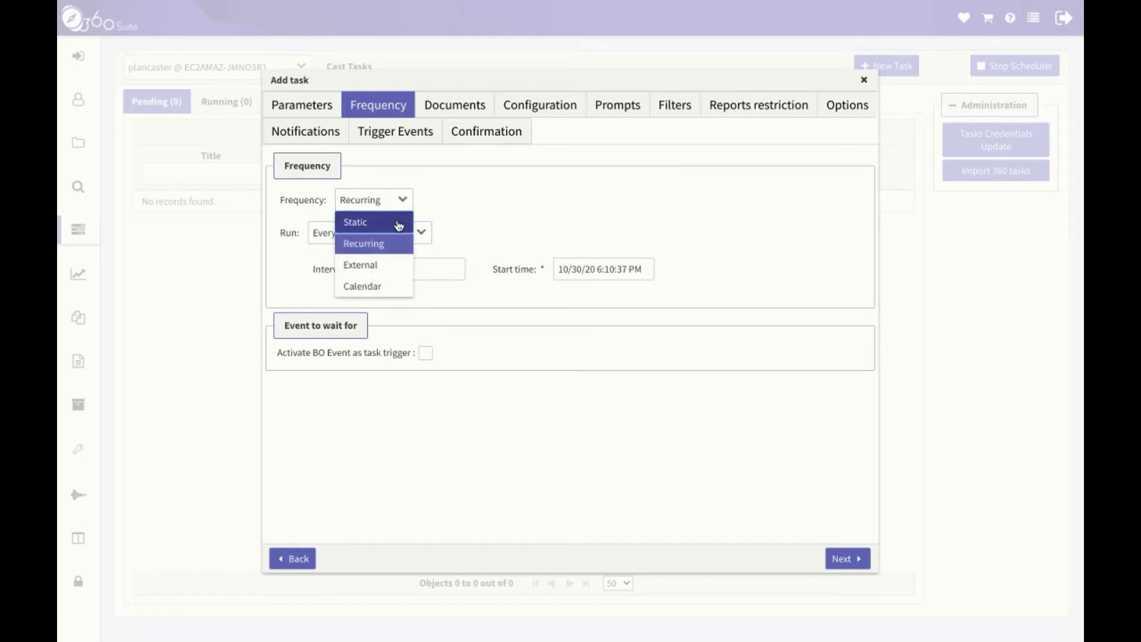
left_click(393, 267)
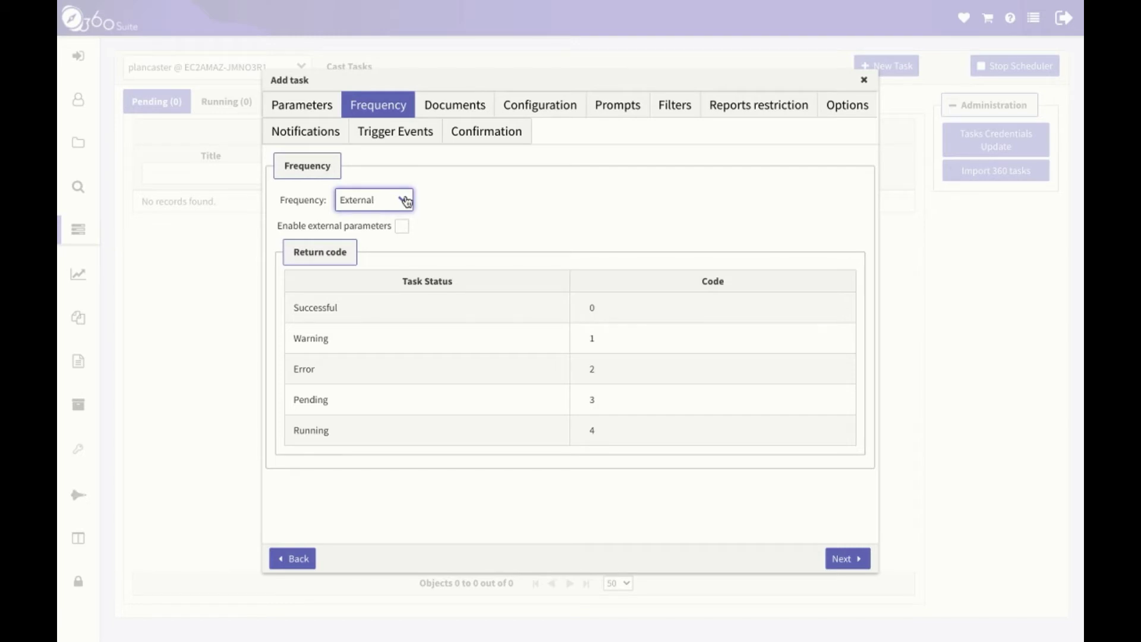
left_click(406, 201)
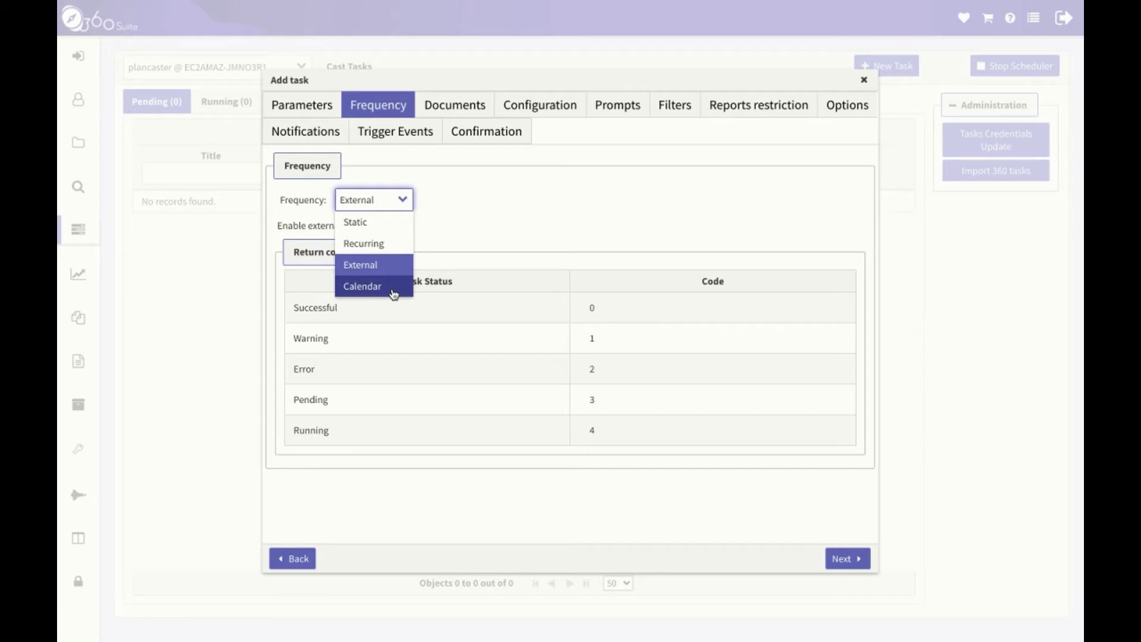
left_click(383, 229)
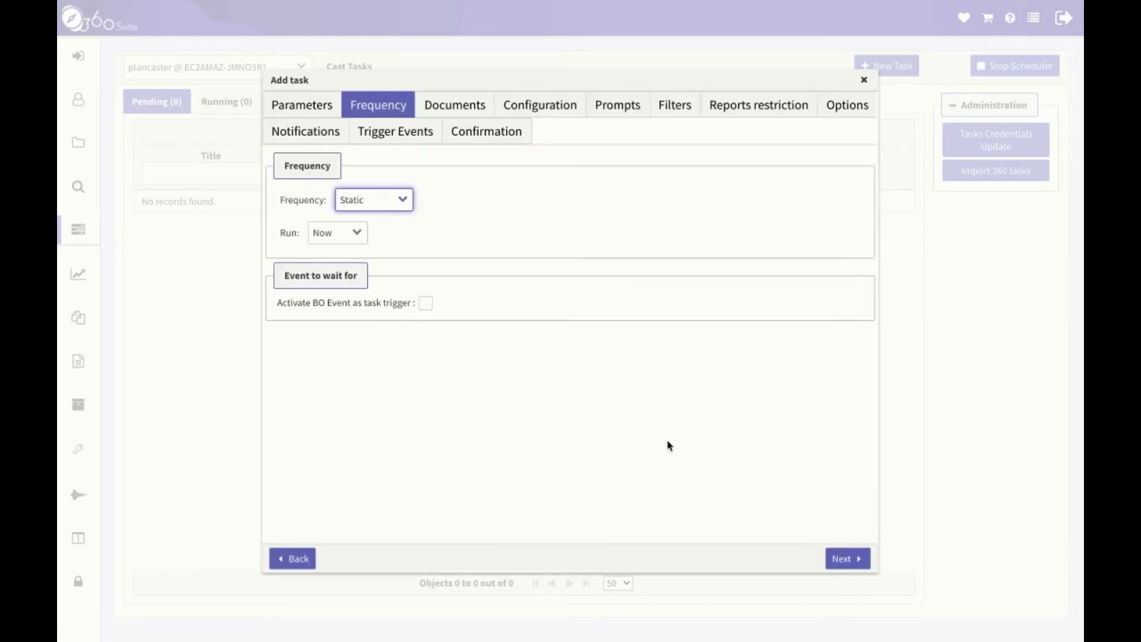
left_click(849, 560)
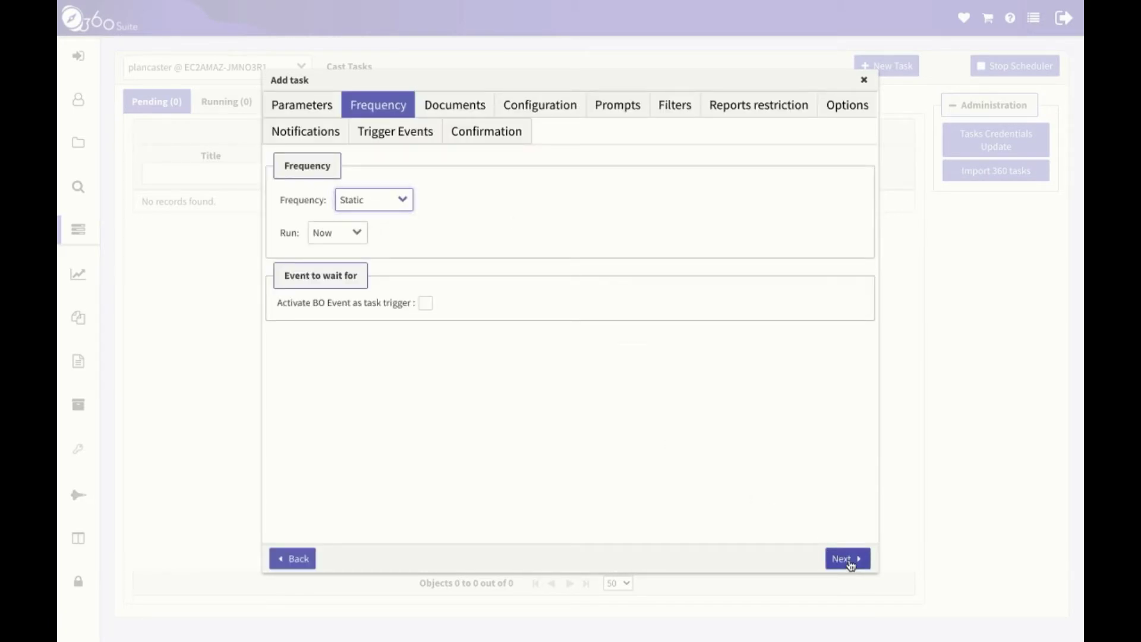
Search the Cast parent folder and add the Sales Revenue document to the task.
left_click(381, 221)
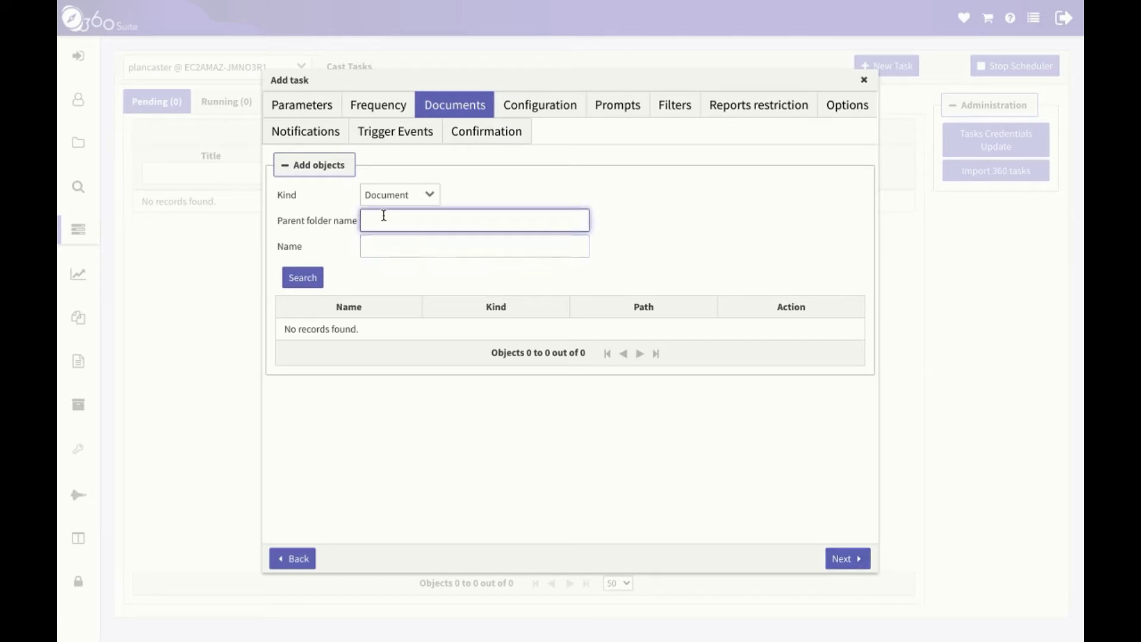
type("Cast")
left_click(294, 286)
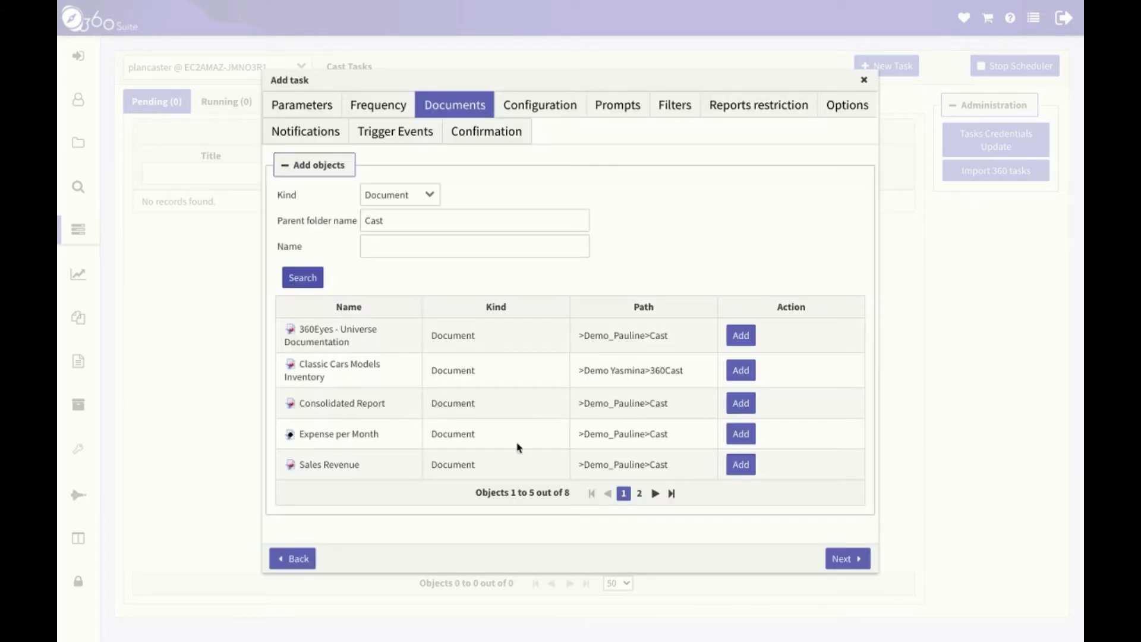
left_click(742, 467)
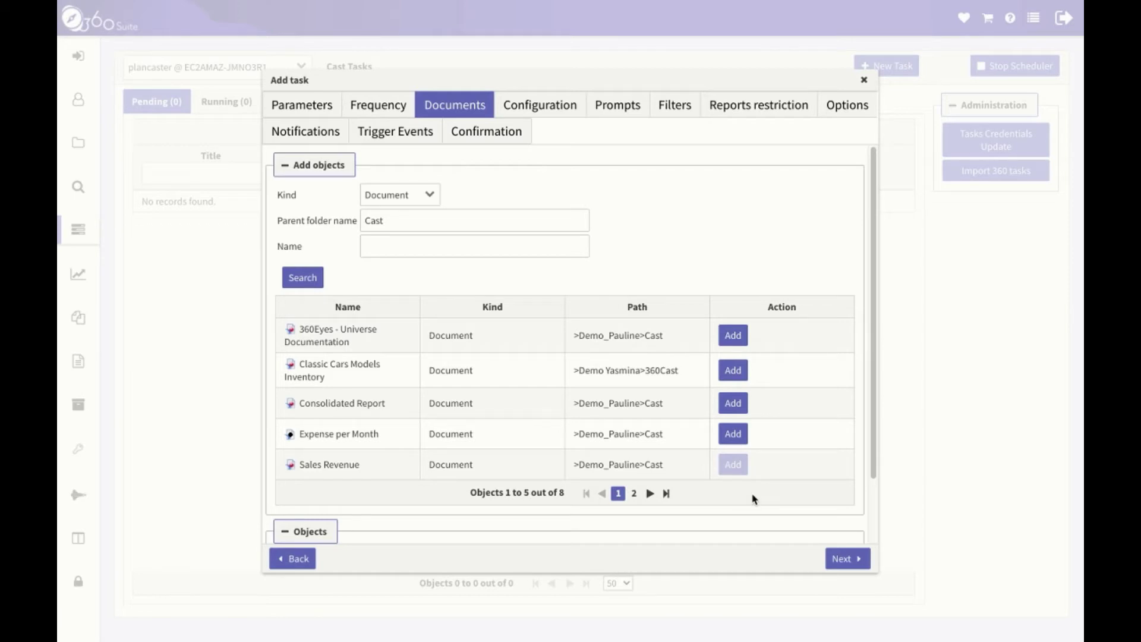
left_click(847, 563)
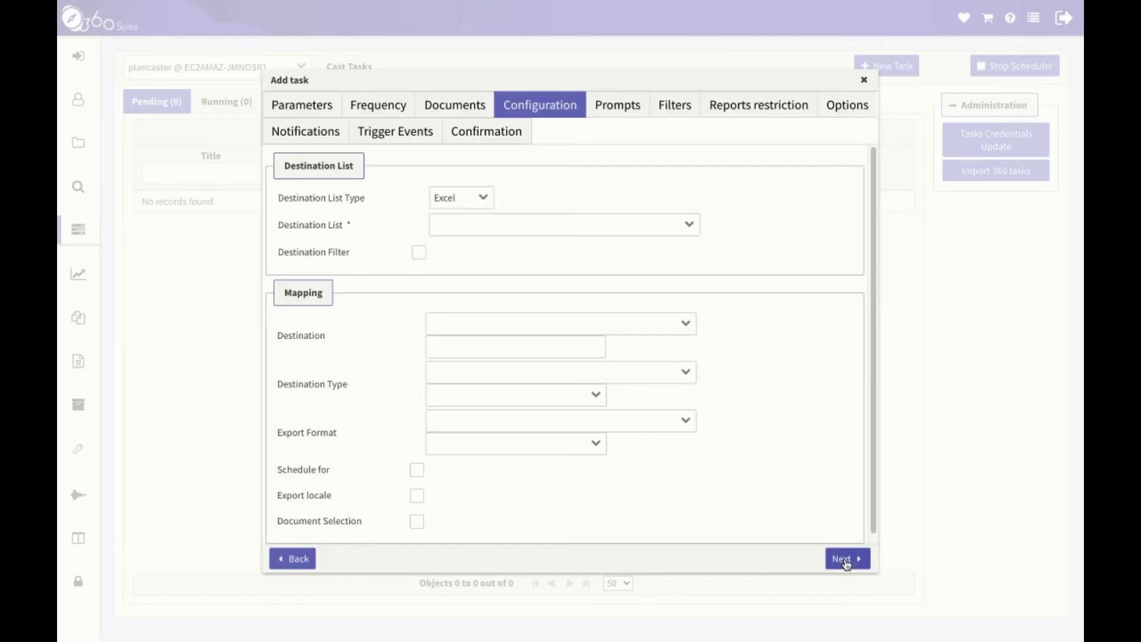
Use the Sales Revenue by State list, mapping Destination, Destination Type, Export Format to Destinations, Types, Formats.
left_click(689, 229)
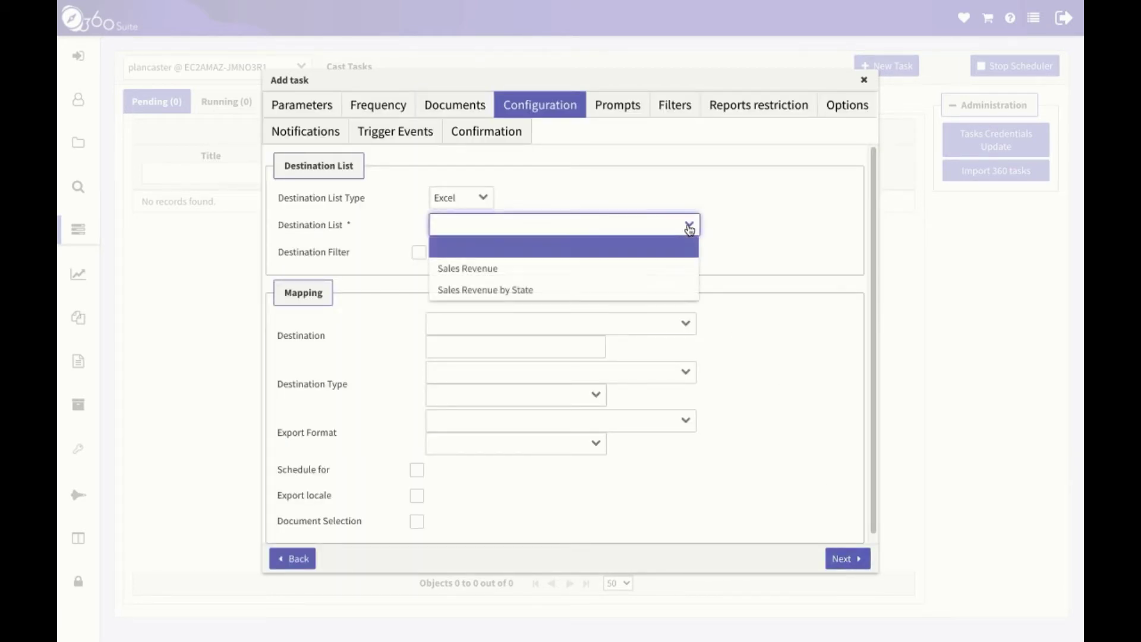
left_click(588, 290)
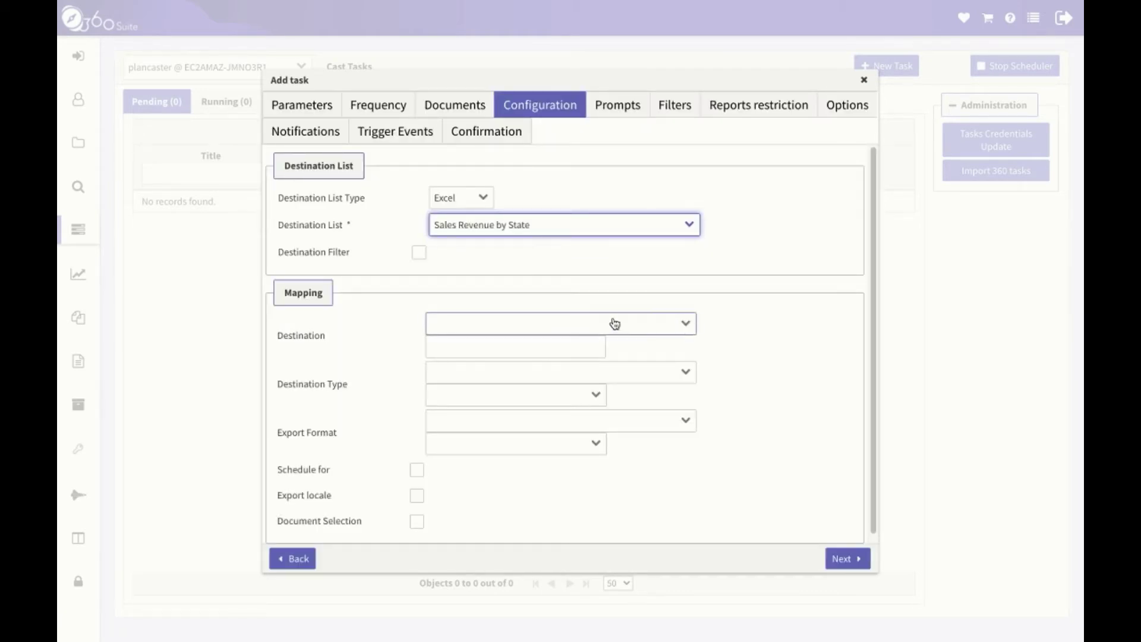
left_click(688, 326)
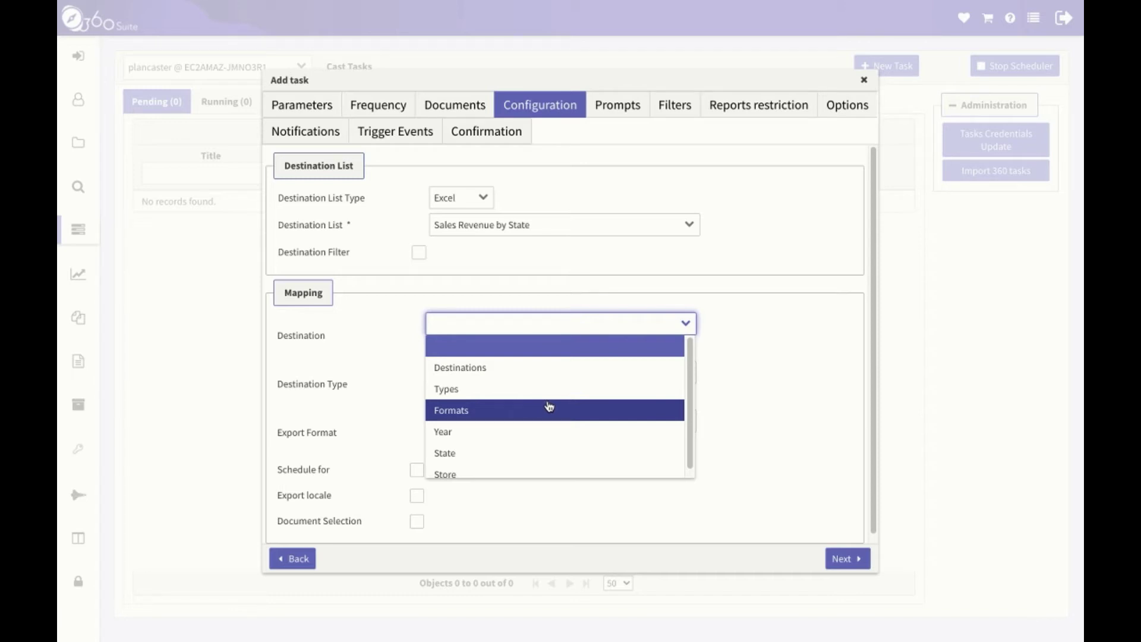
left_click(511, 369)
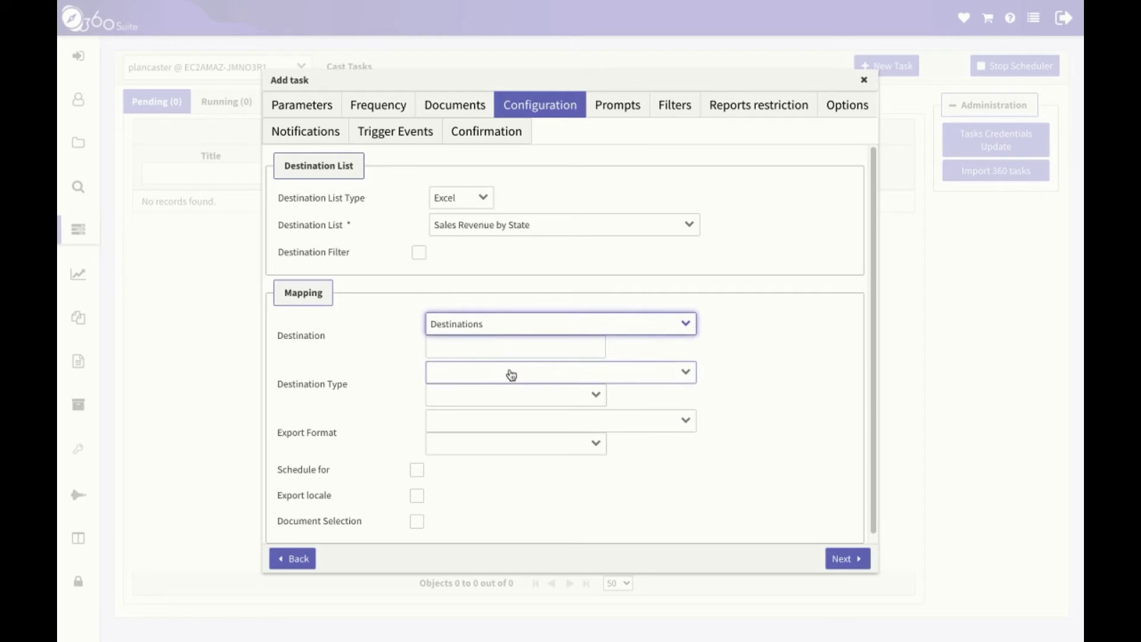
left_click(680, 376)
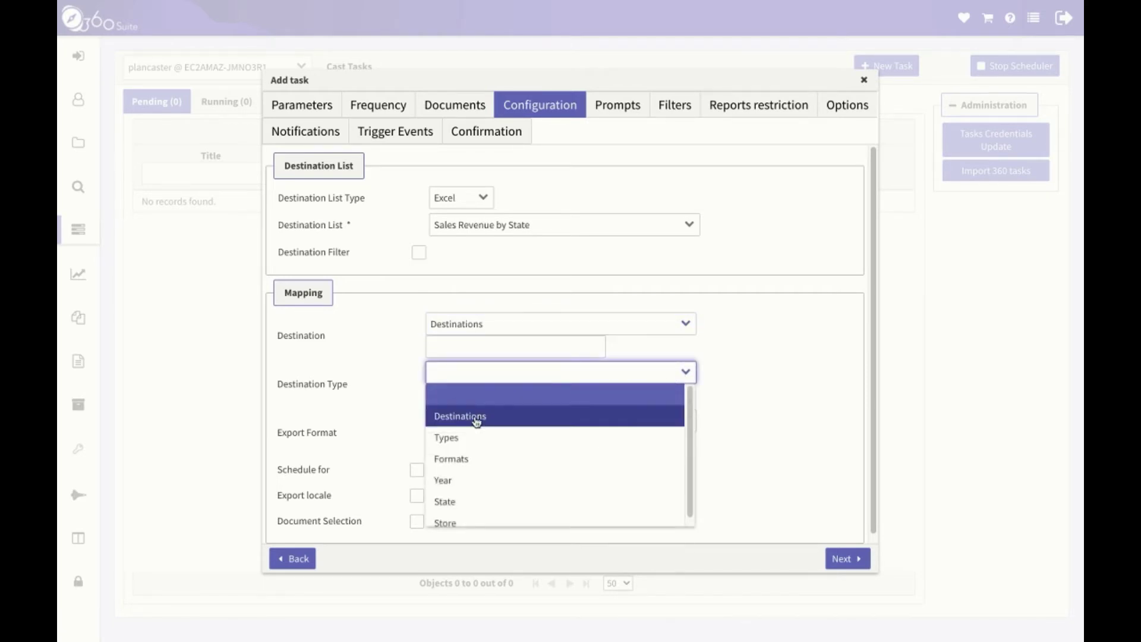
left_click(470, 437)
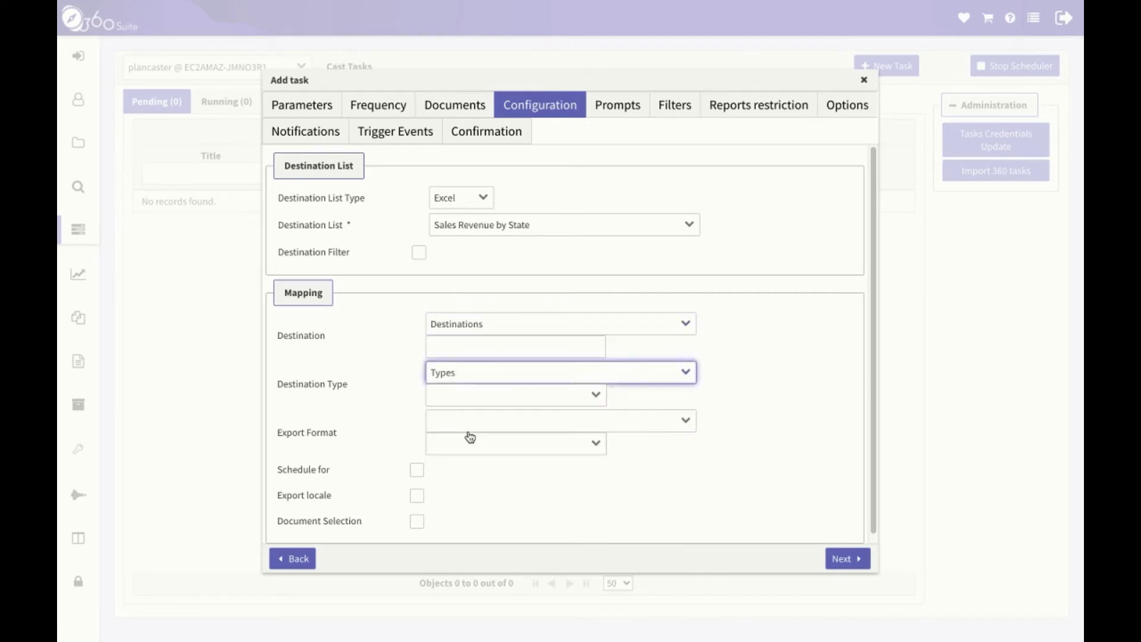
left_click(689, 423)
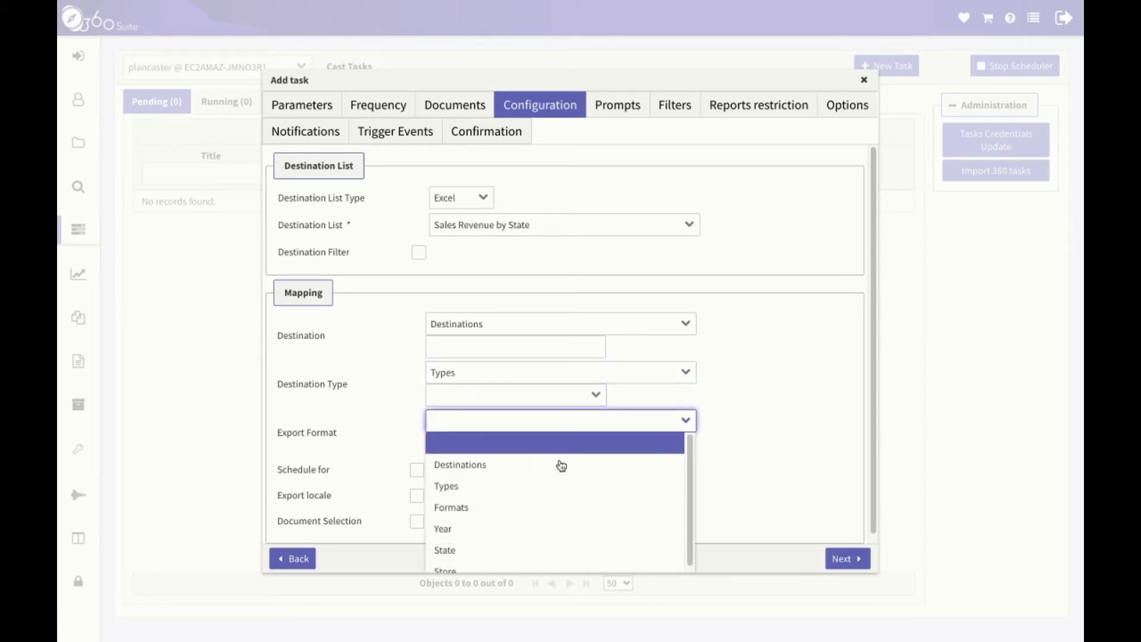
left_click(501, 509)
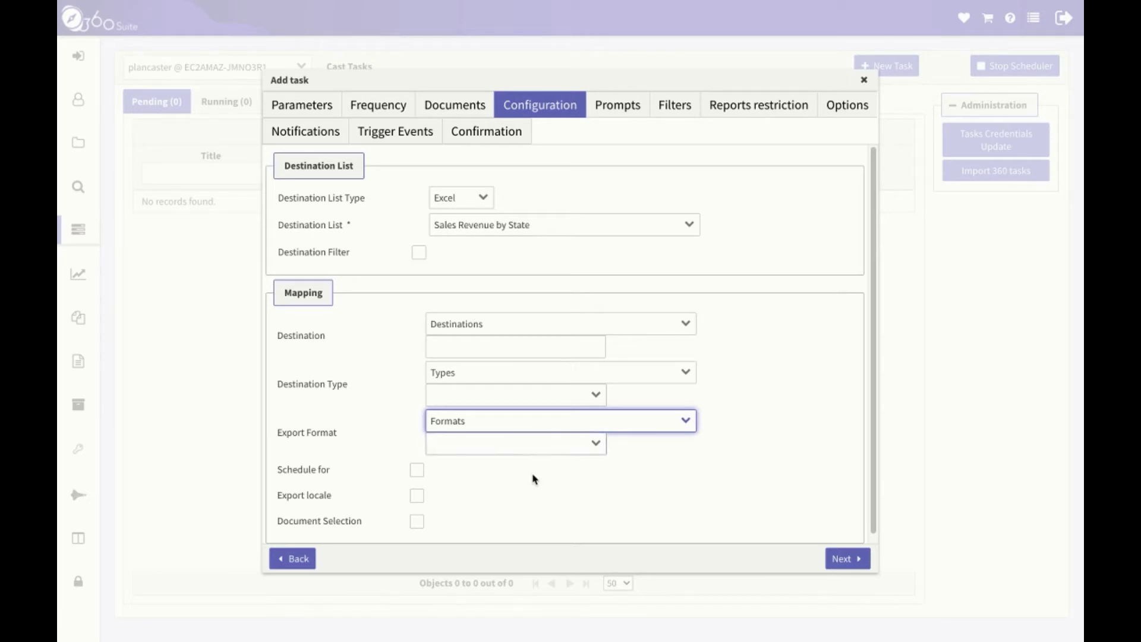
Try a fixed PDF export format, then map Export Format back to the Formats column.
left_click(596, 447)
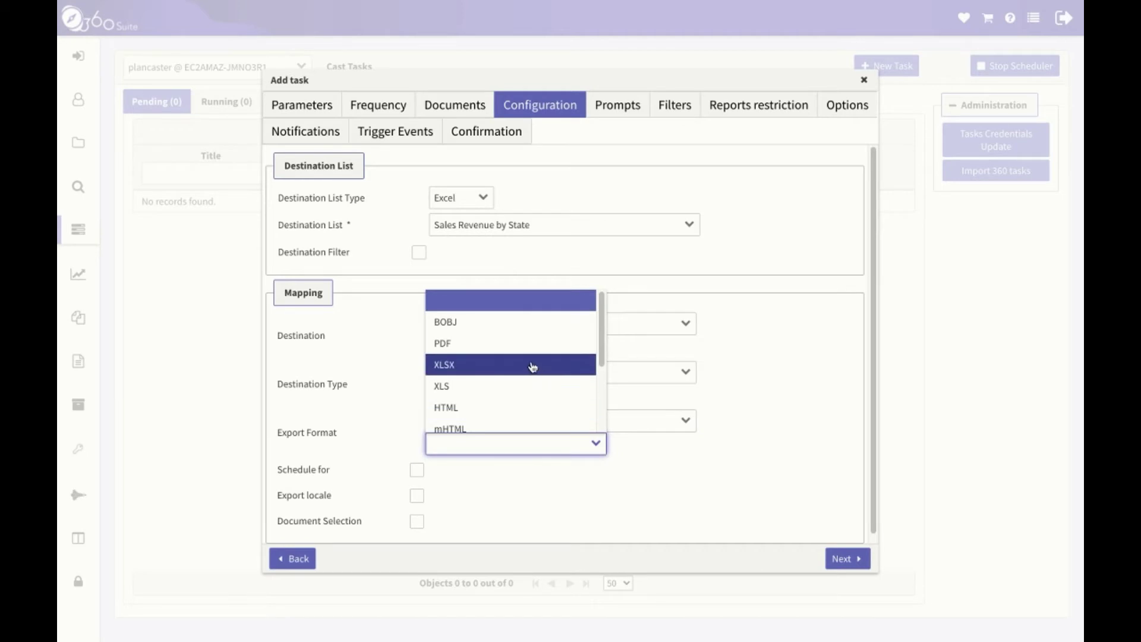
left_click(495, 348)
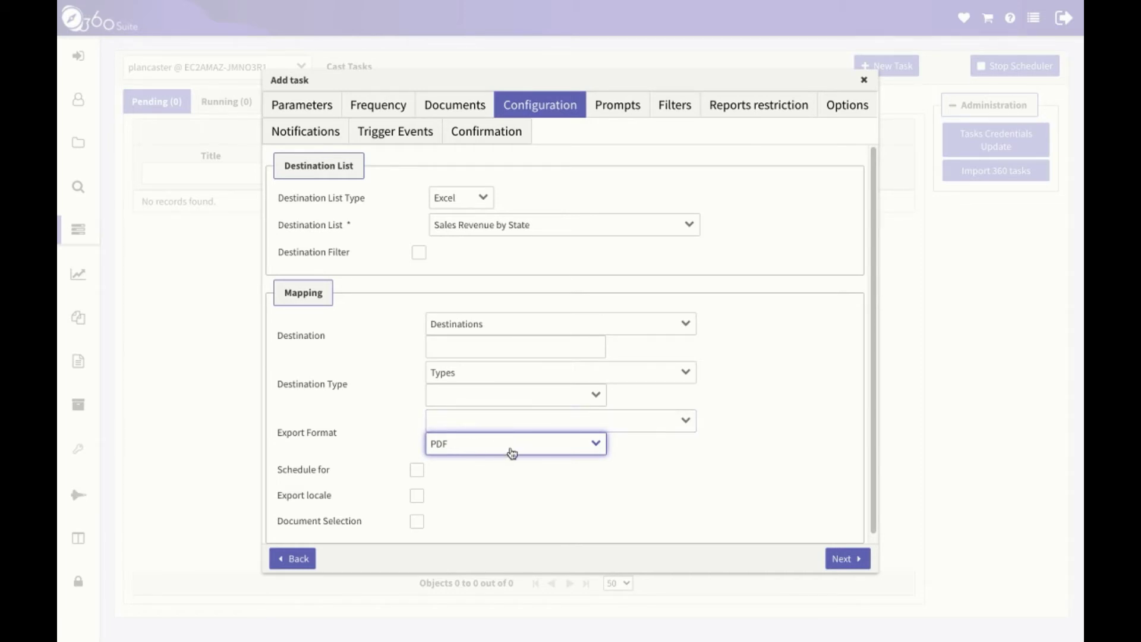
left_click(686, 421)
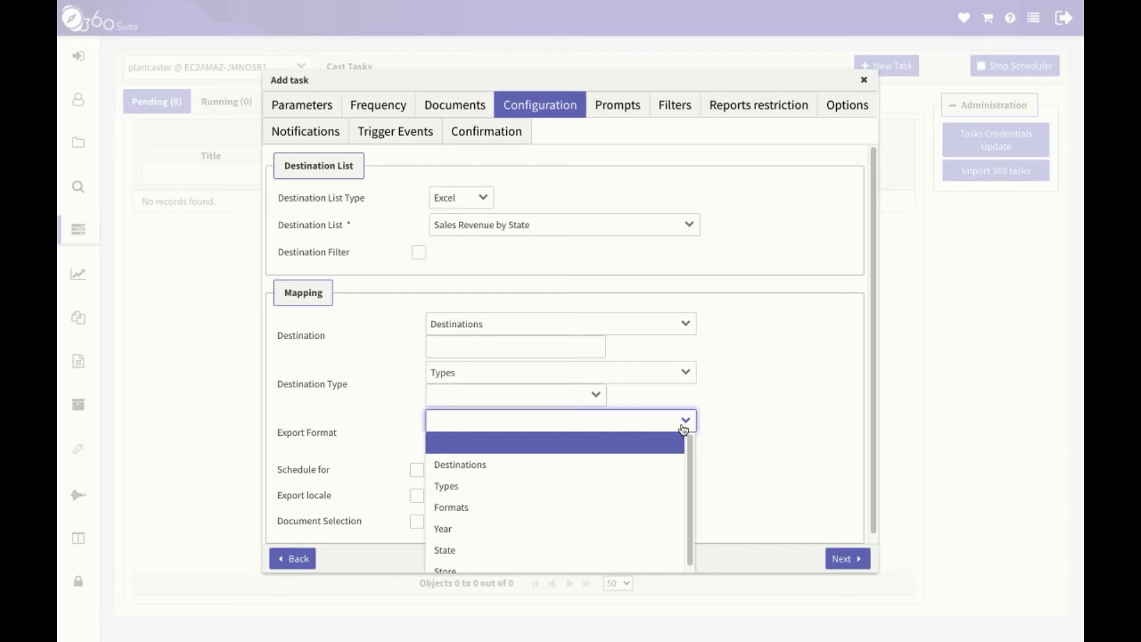
left_click(562, 507)
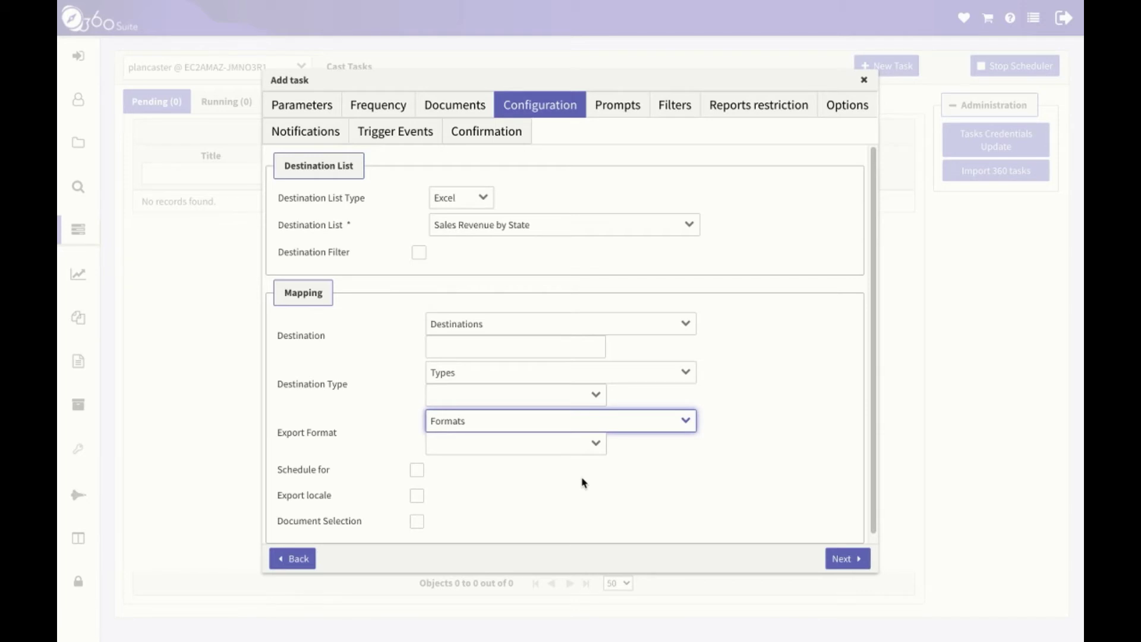
scroll(582, 483, "down", 1)
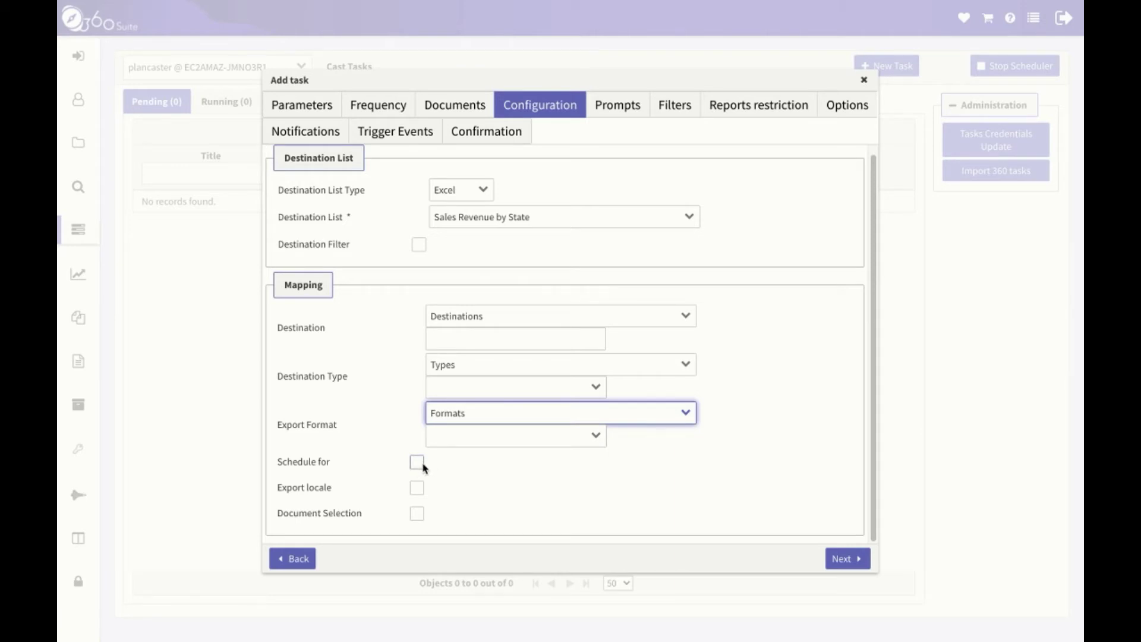
left_click(416, 462)
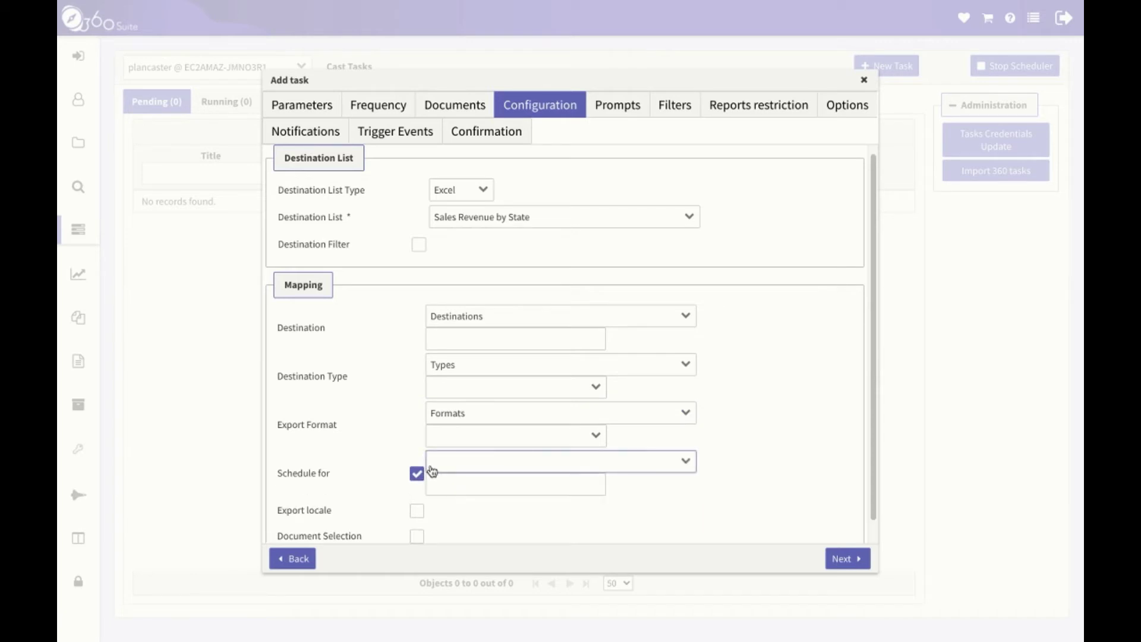
left_click(682, 461)
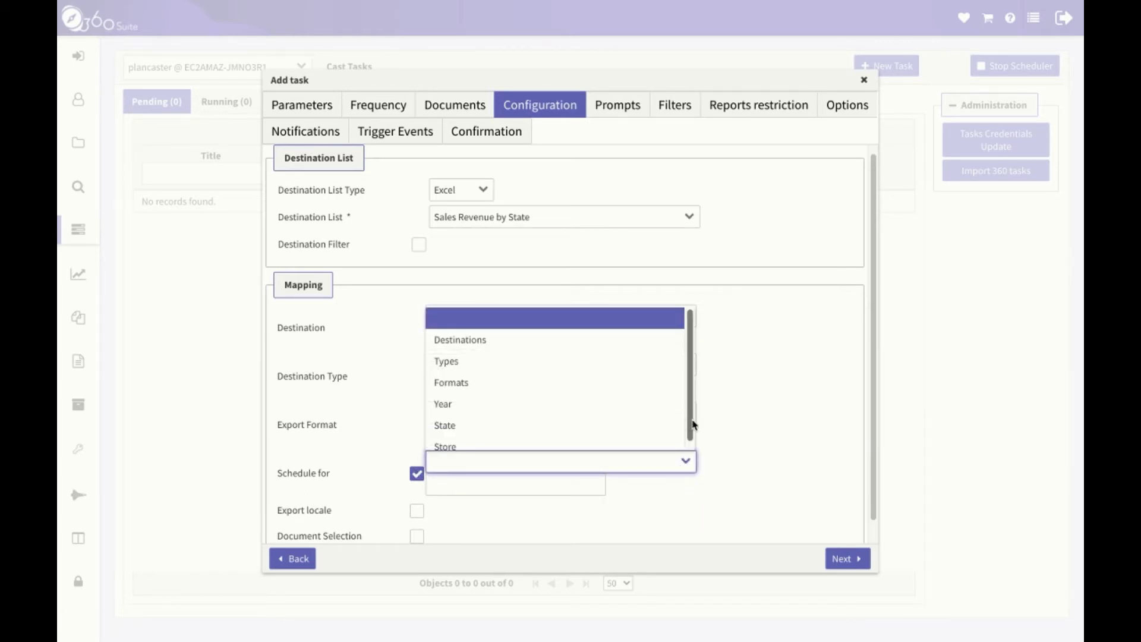
scroll(693, 426, "down", 1)
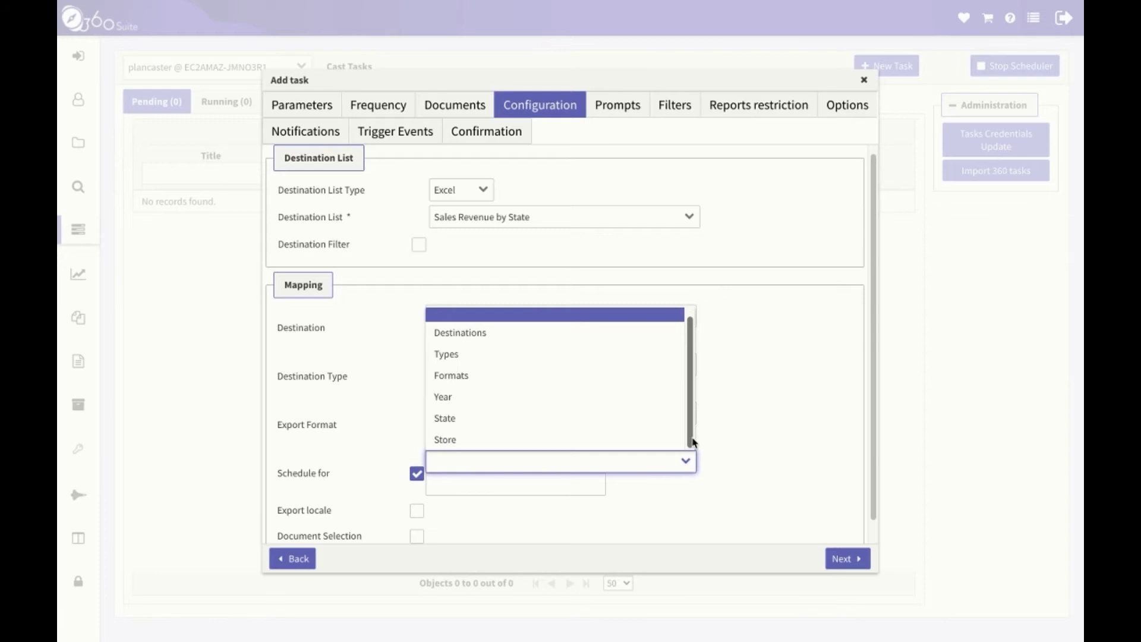
left_click(695, 507)
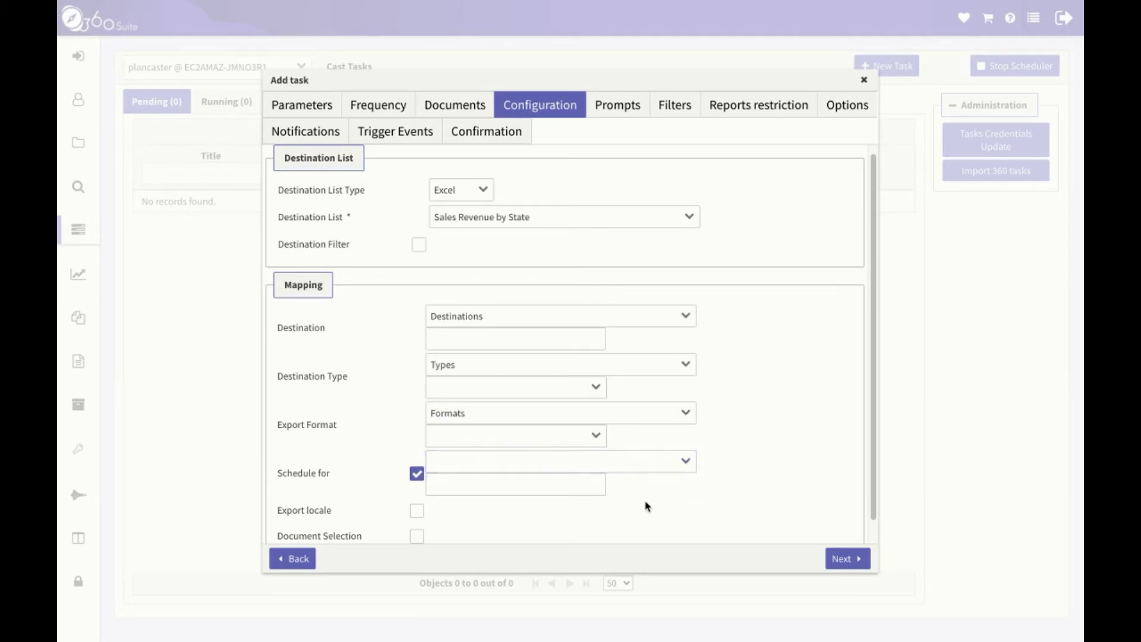
left_click(417, 474)
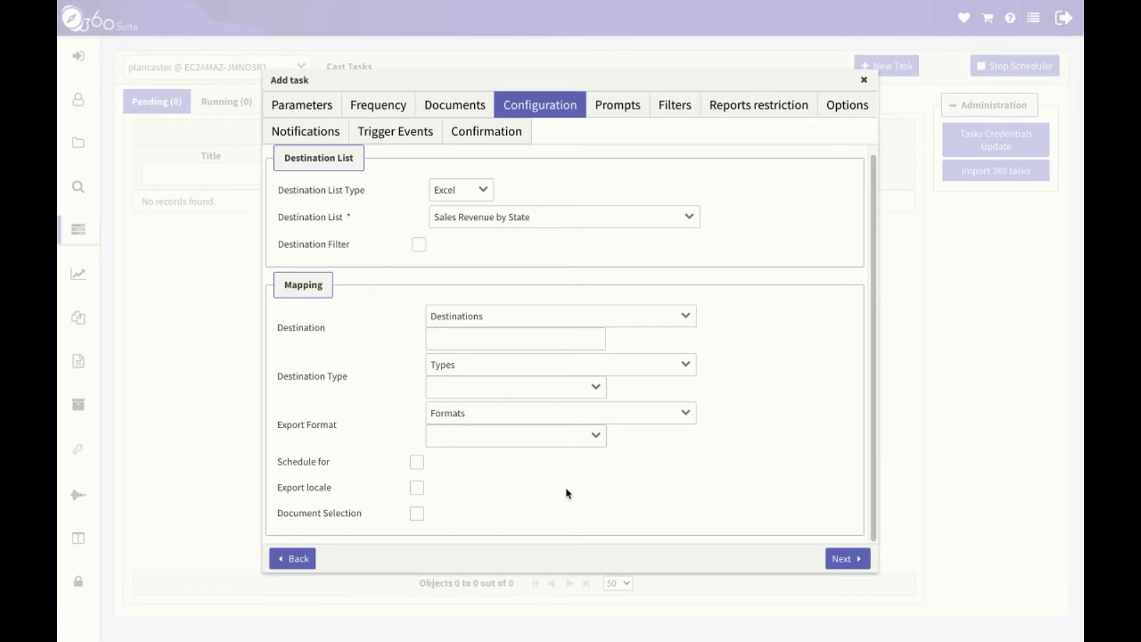
Fill the global My Year Object and State prompts from the Year and State columns.
left_click(864, 563)
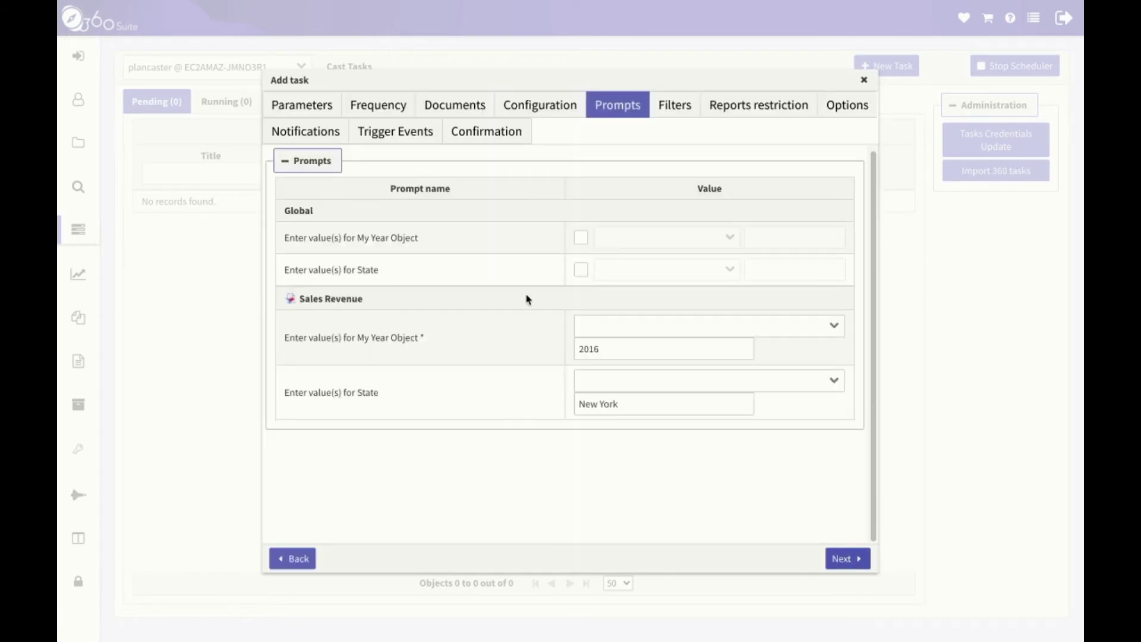
left_click(581, 238)
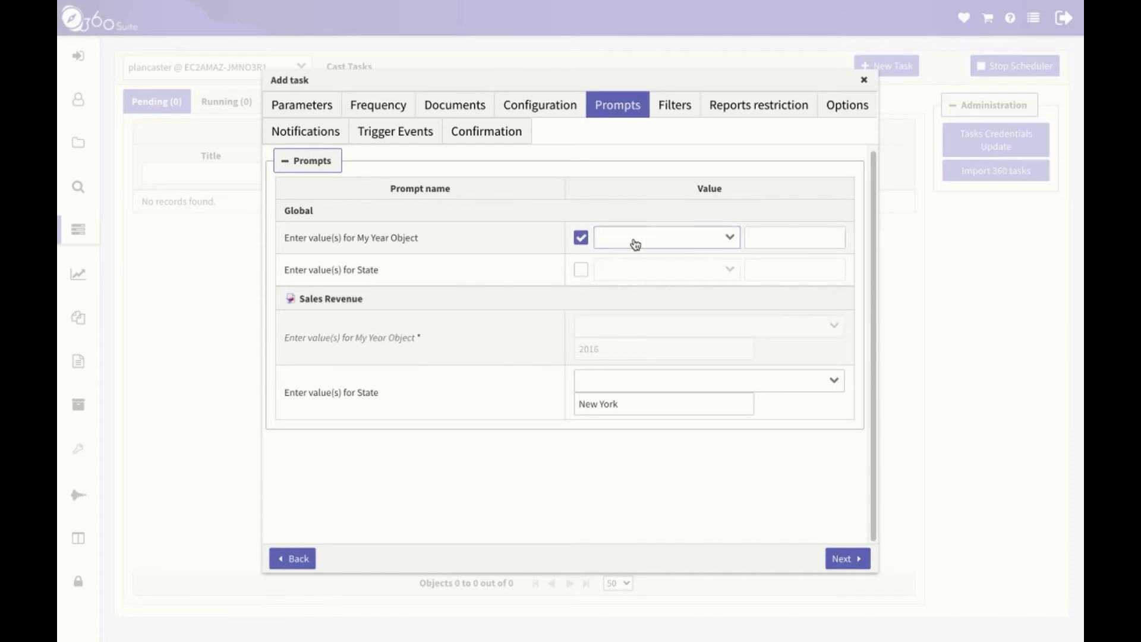
left_click(720, 238)
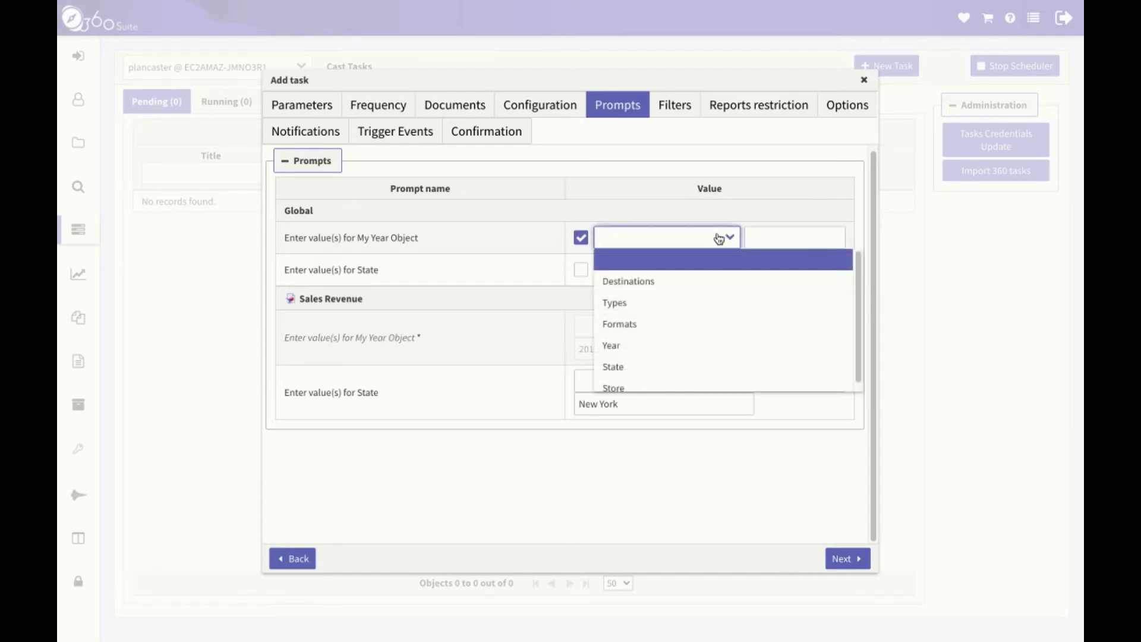
left_click(657, 344)
left_click(581, 270)
left_click(729, 268)
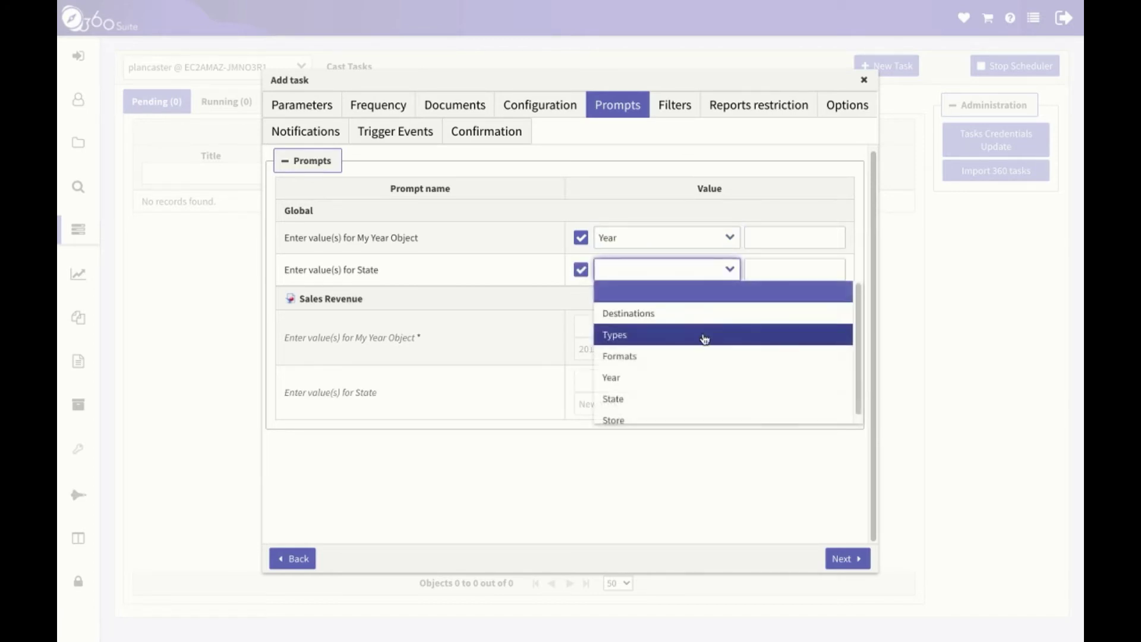
left_click(698, 397)
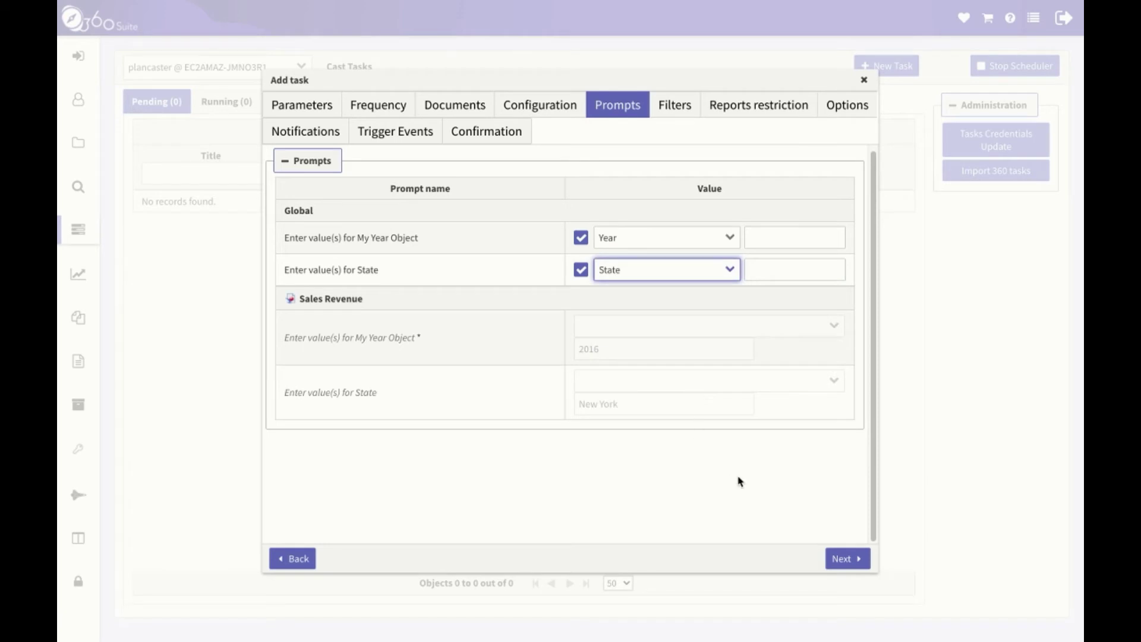
left_click(837, 559)
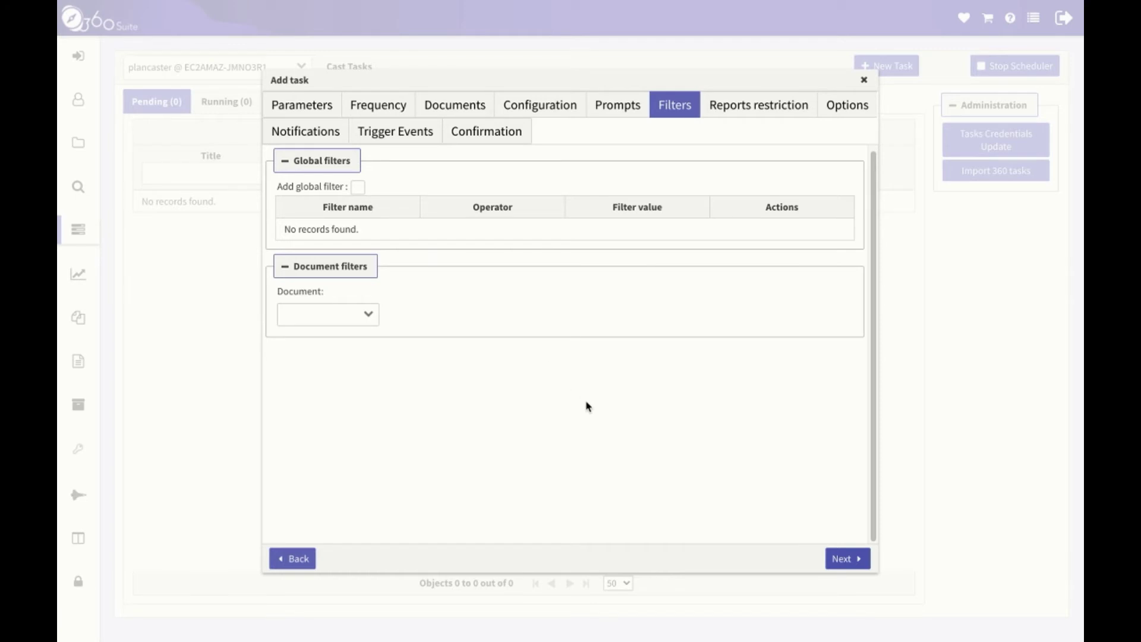
Skip the Filters and Reports restriction steps, leaving them empty, to reach Options.
left_click(849, 564)
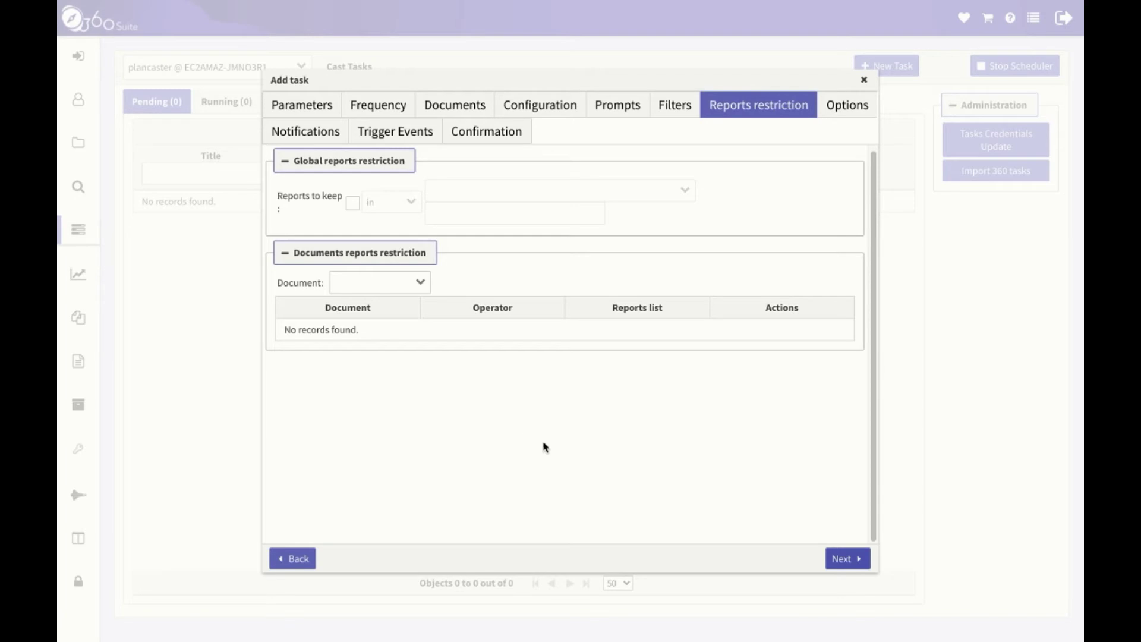
left_click(848, 560)
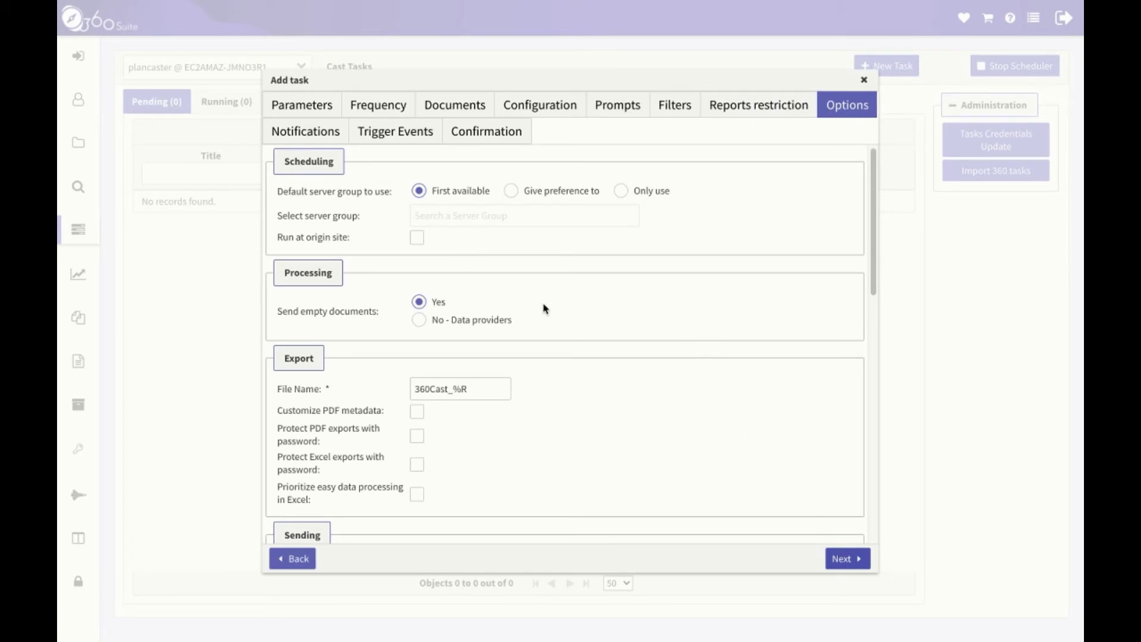
Replace the export File Name with %R_%{Year}_%{State} in the Options step.
scroll(543, 307, "down", 1)
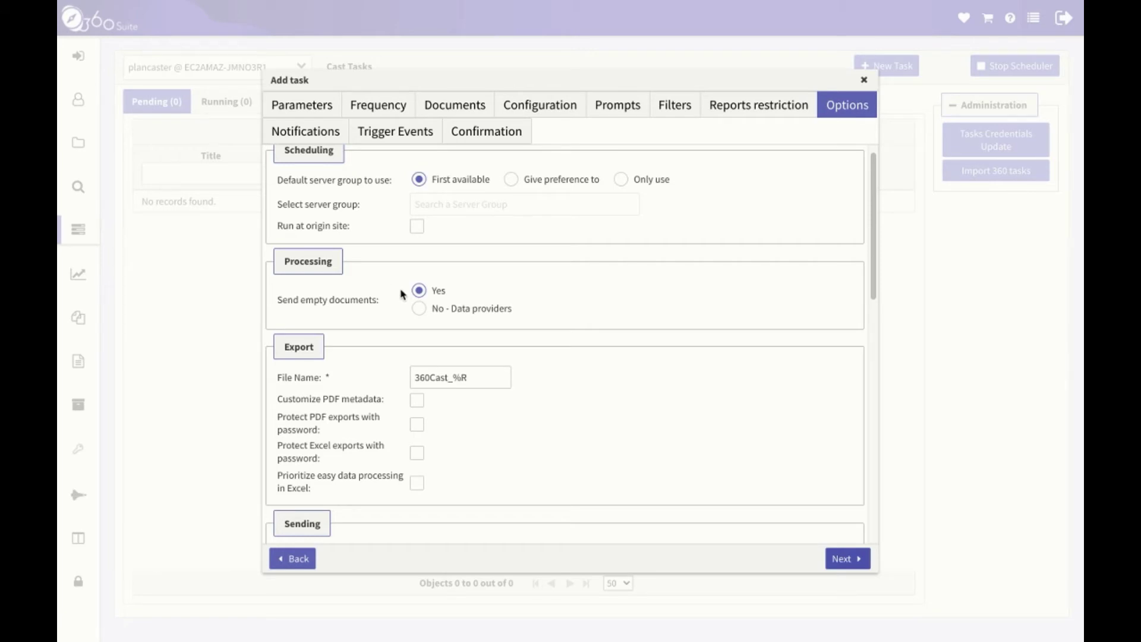
scroll(402, 294, "down", 3)
scroll(525, 397, "down", 3)
left_click_drag(502, 308, 397, 311)
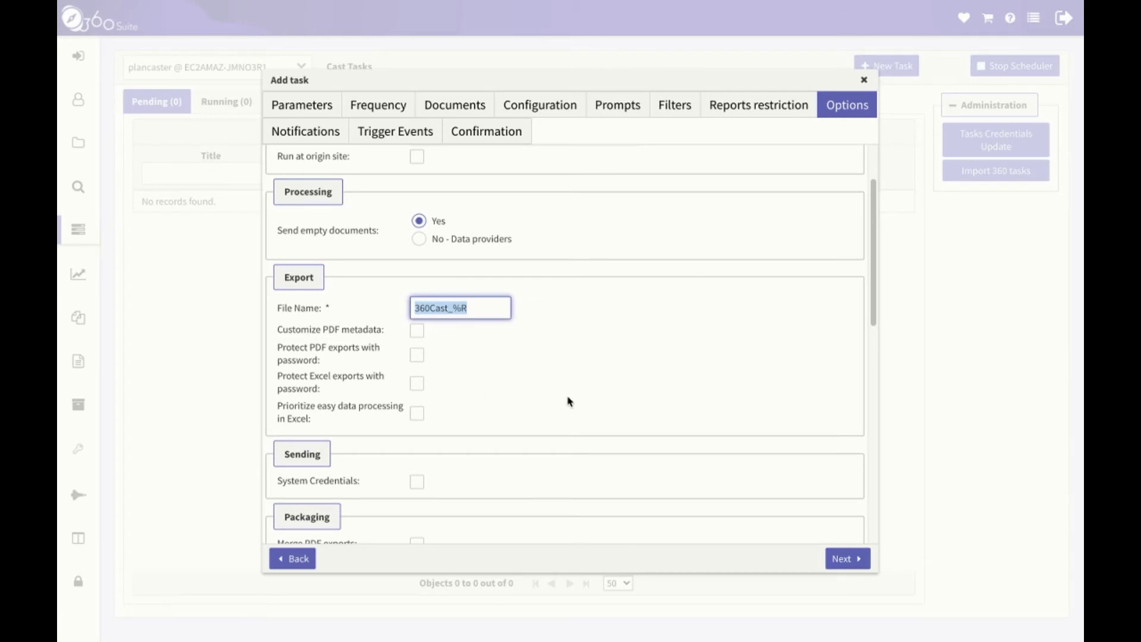
type("%R")
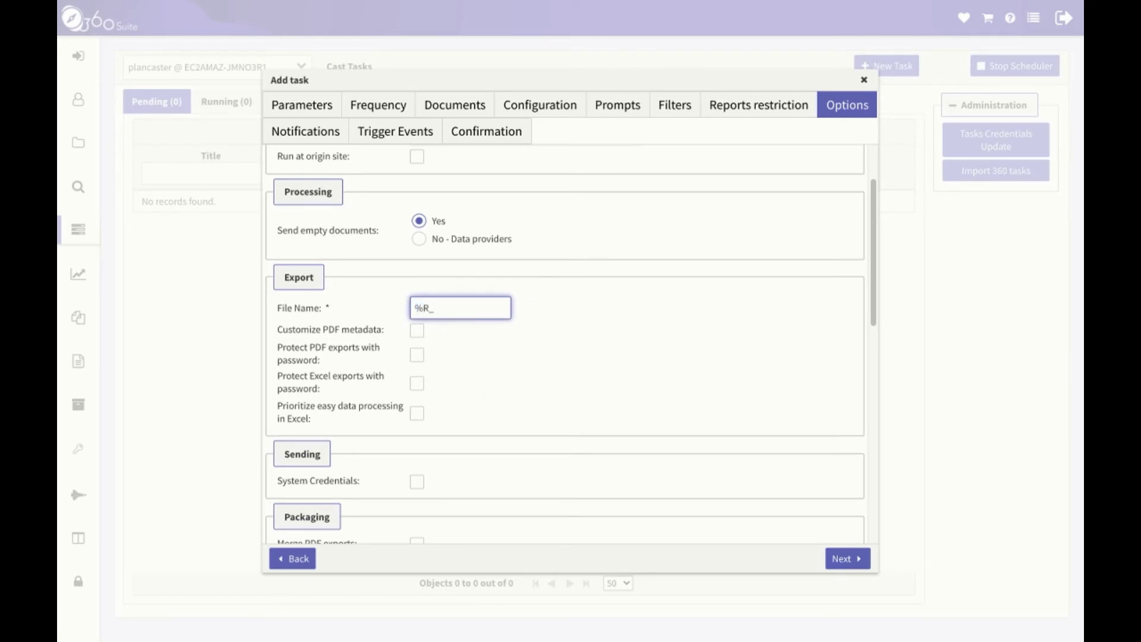
type("_")
left_click(470, 309)
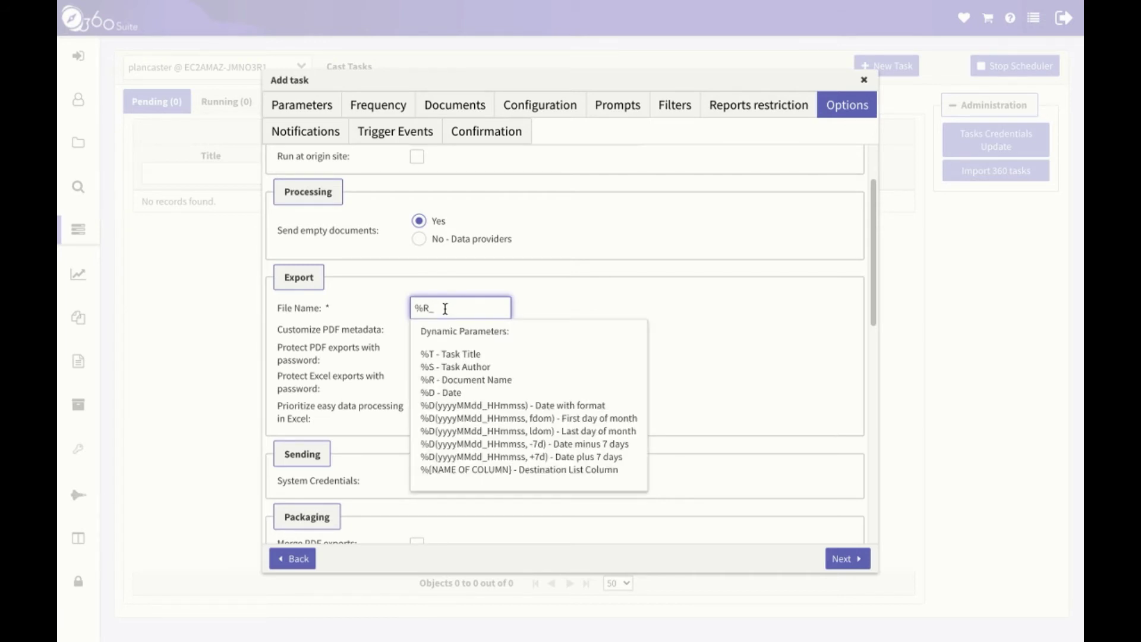
type("%{Year}_%{State}")
left_click(678, 405)
scroll(482, 394, "down", 1)
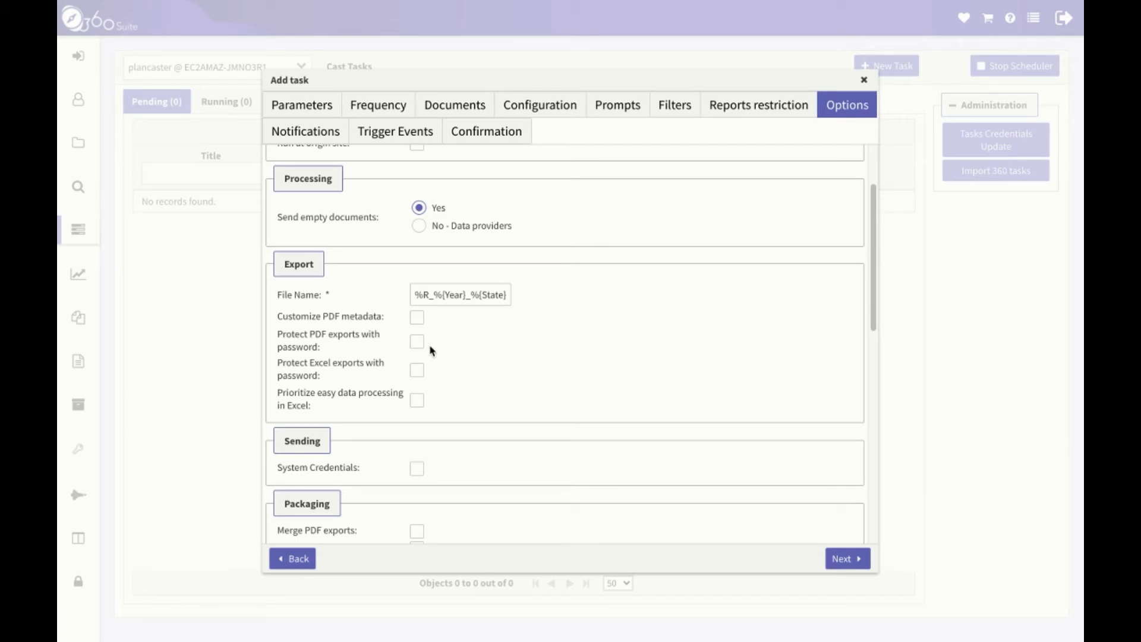
In Email Settings, set subject %{State}_%D and message 'Here is your document for %{Year}.'.
scroll(446, 386, "down", 1)
scroll(446, 386, "down", 3)
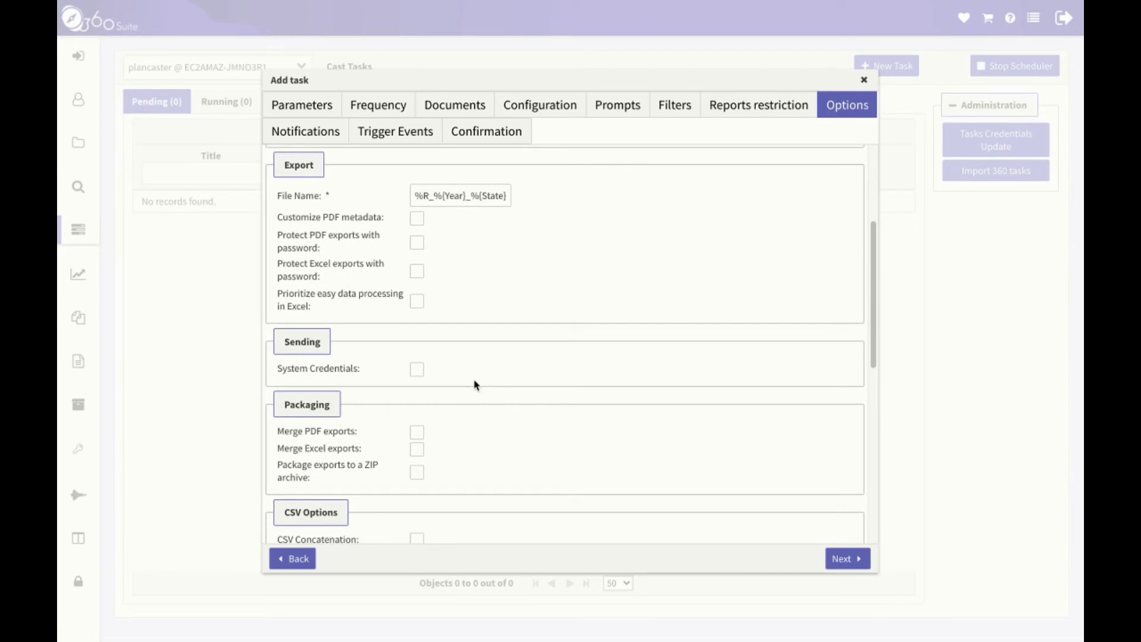
scroll(475, 385, "down", 3)
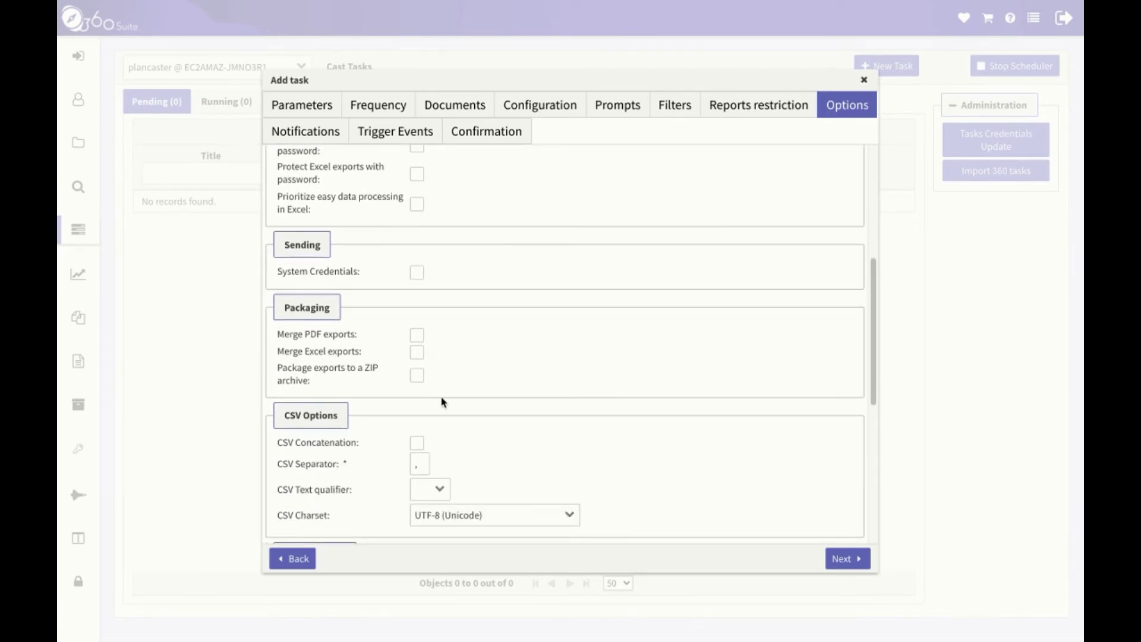
scroll(443, 404, "down", 2)
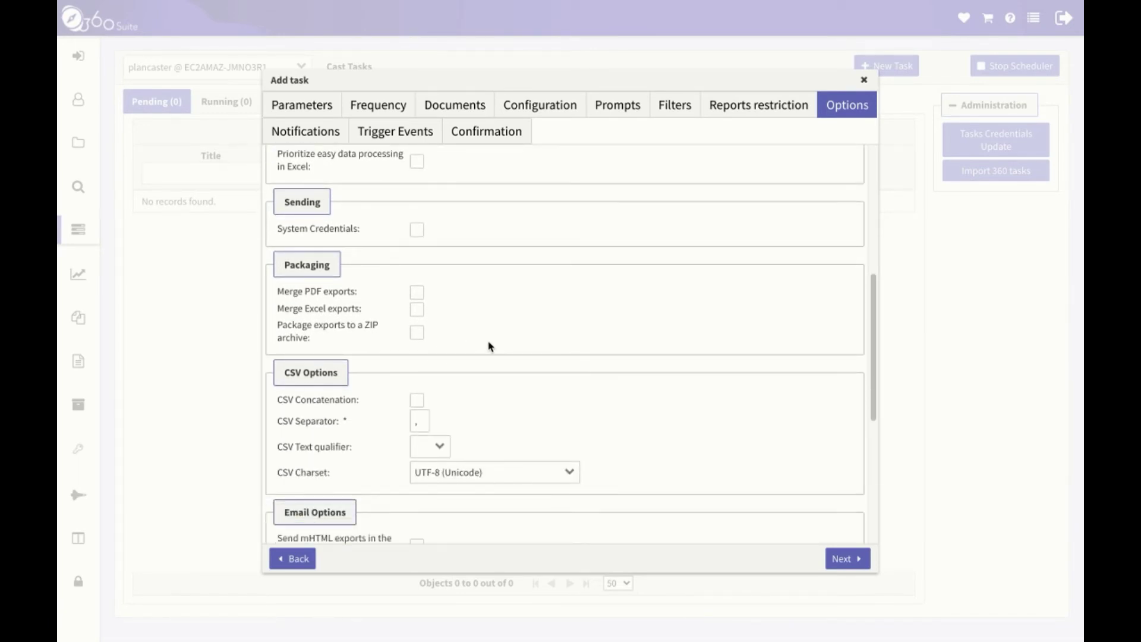
scroll(482, 347, "down", 1)
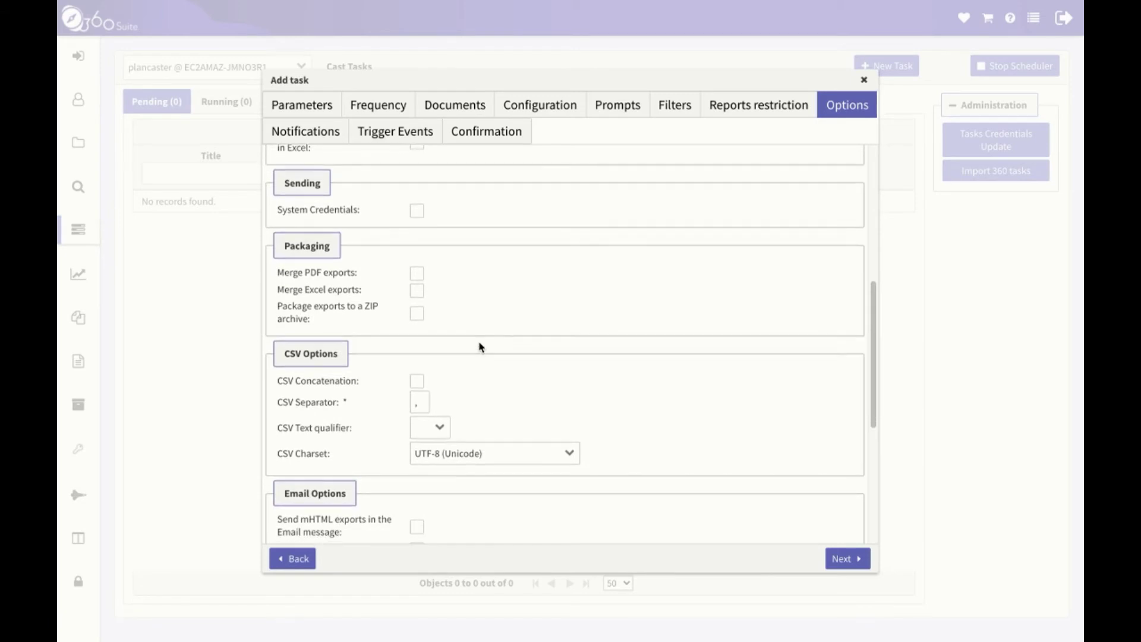
scroll(480, 347, "down", 2)
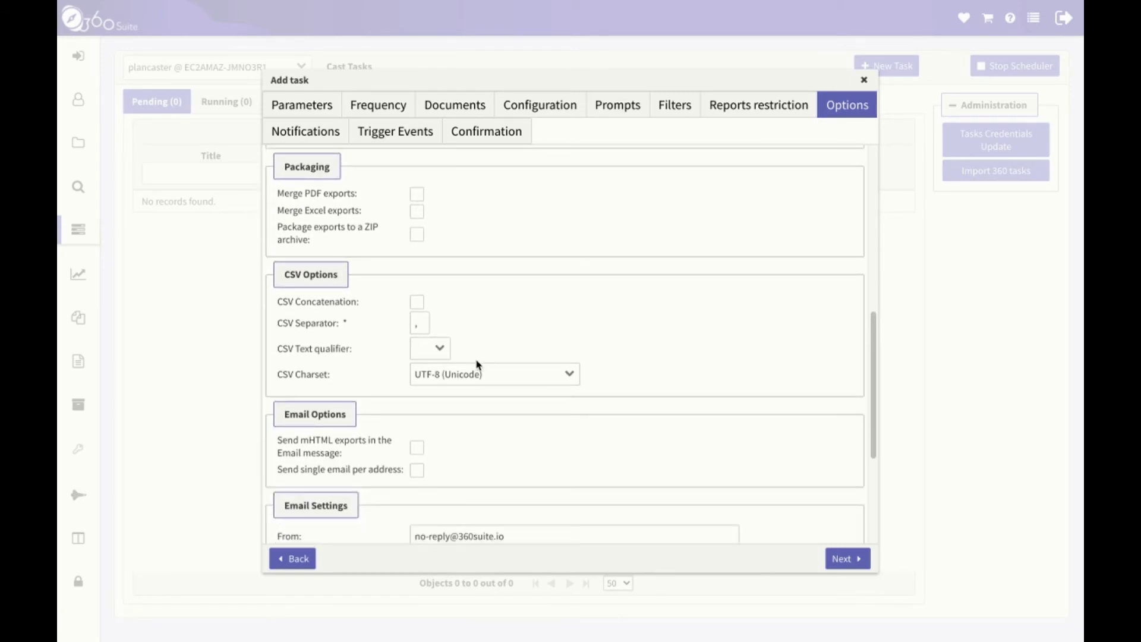
scroll(472, 360, "down", 2)
scroll(486, 376, "down", 1)
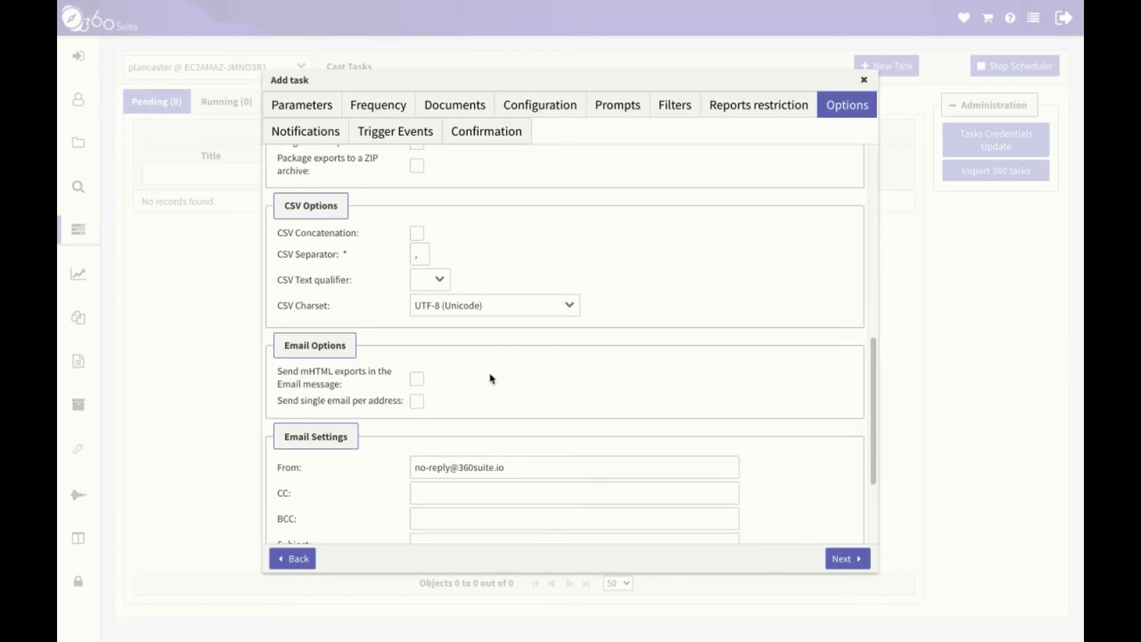
scroll(491, 378, "down", 3)
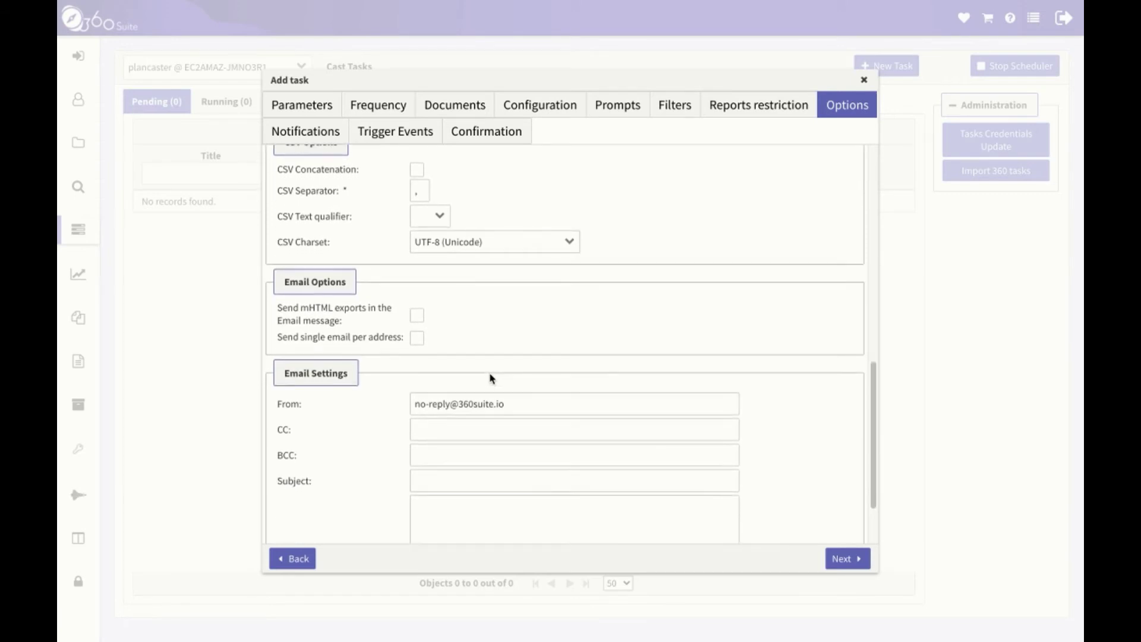
scroll(515, 402, "down", 1)
left_click(433, 342)
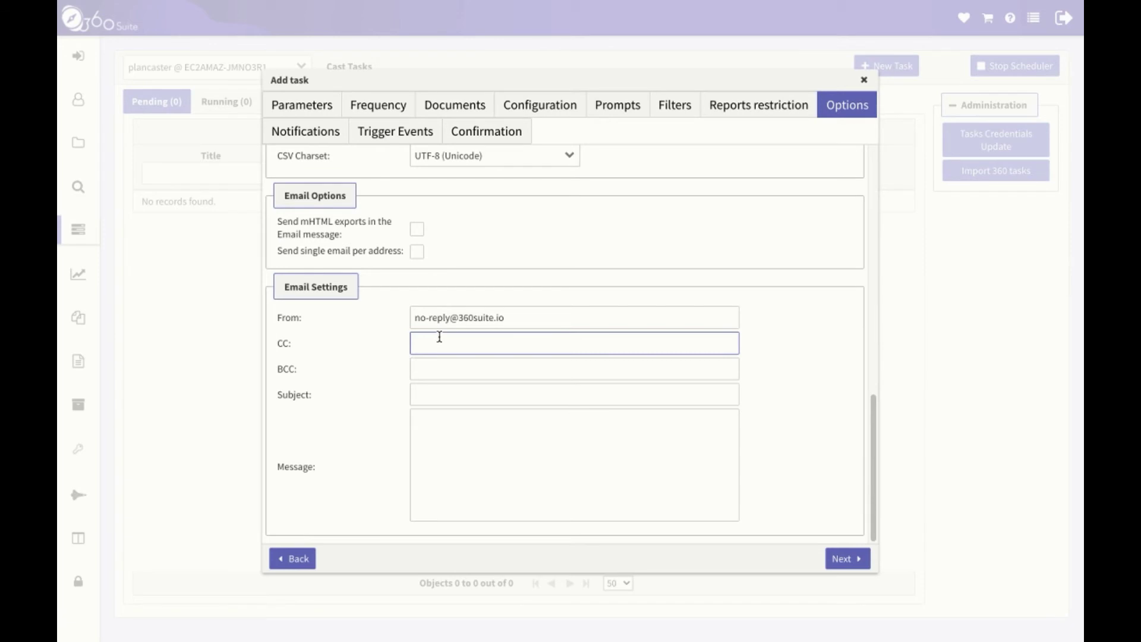
left_click(464, 466)
left_click(435, 348)
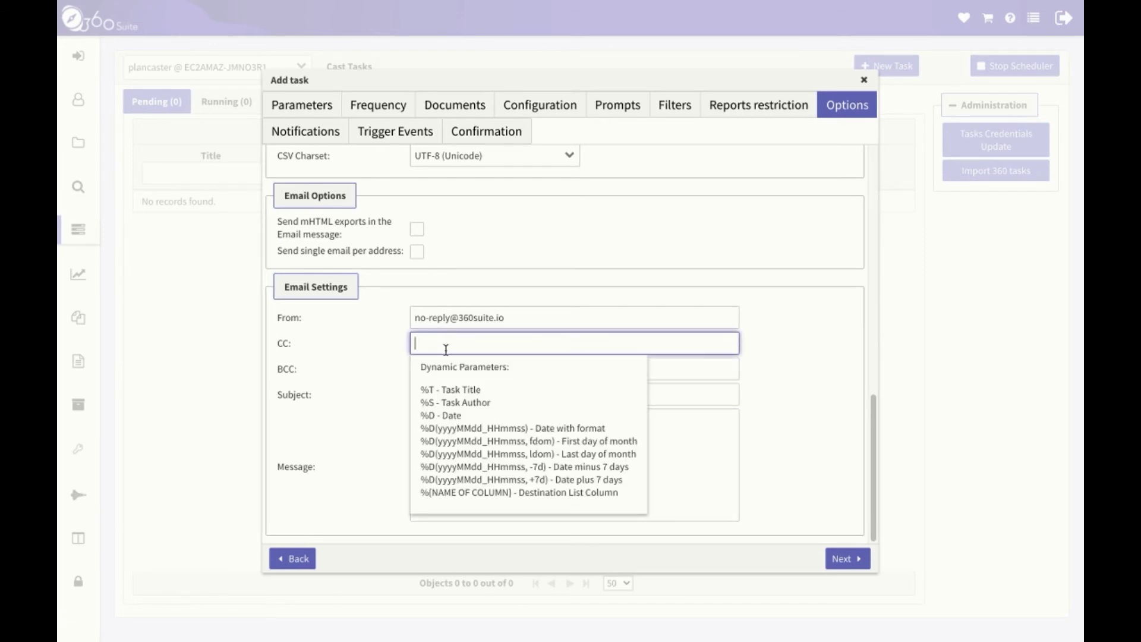
left_click(696, 393)
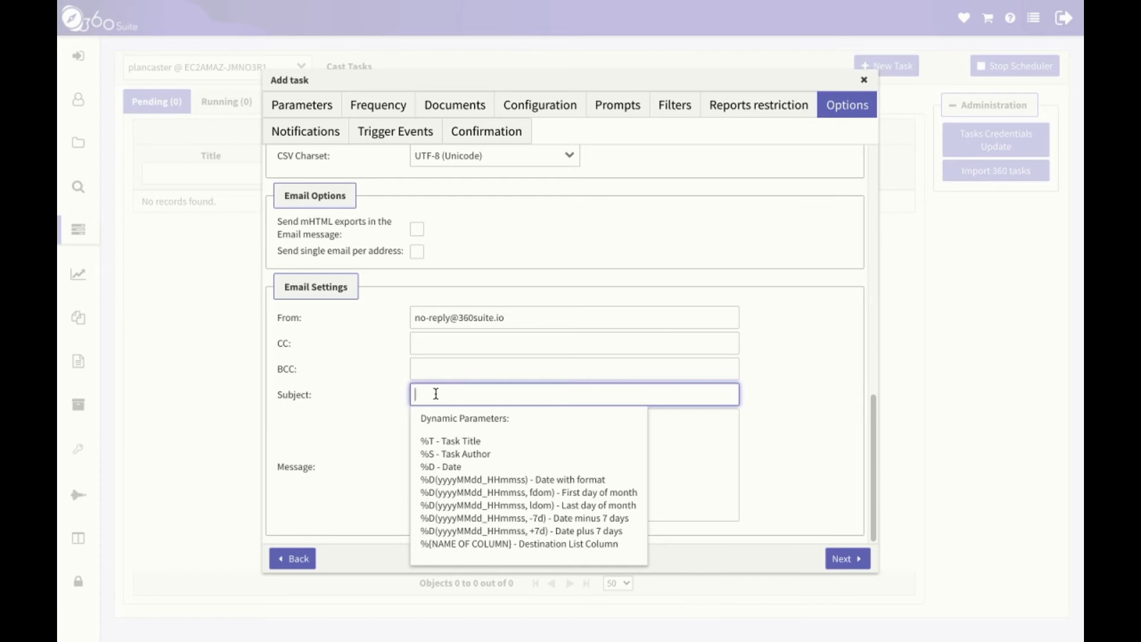
type("%{State}_%D")
left_click(606, 413)
type("Here is your document for ")
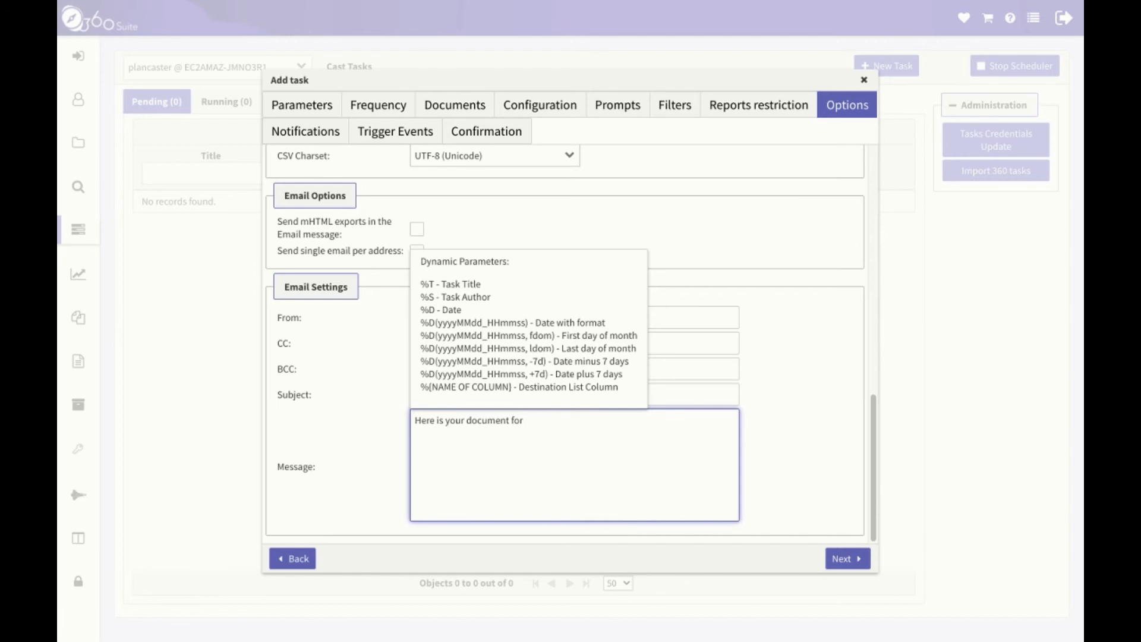
type("%{Year}.")
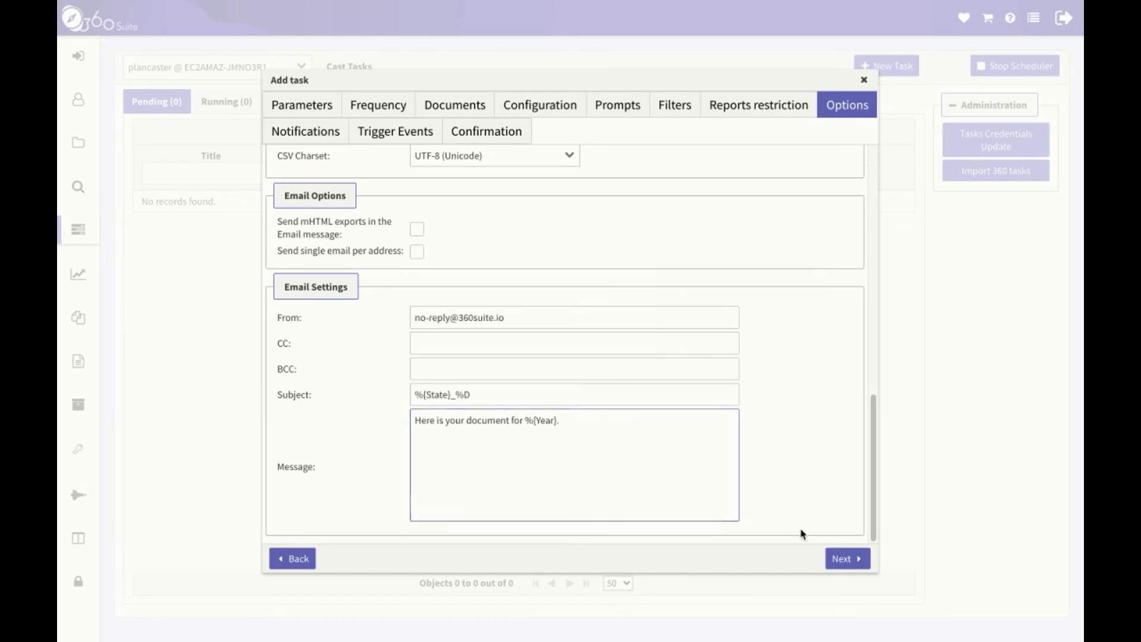
Add an Email notification addressed to the recipient's e-mail with subject %S_%SN.
left_click(847, 559)
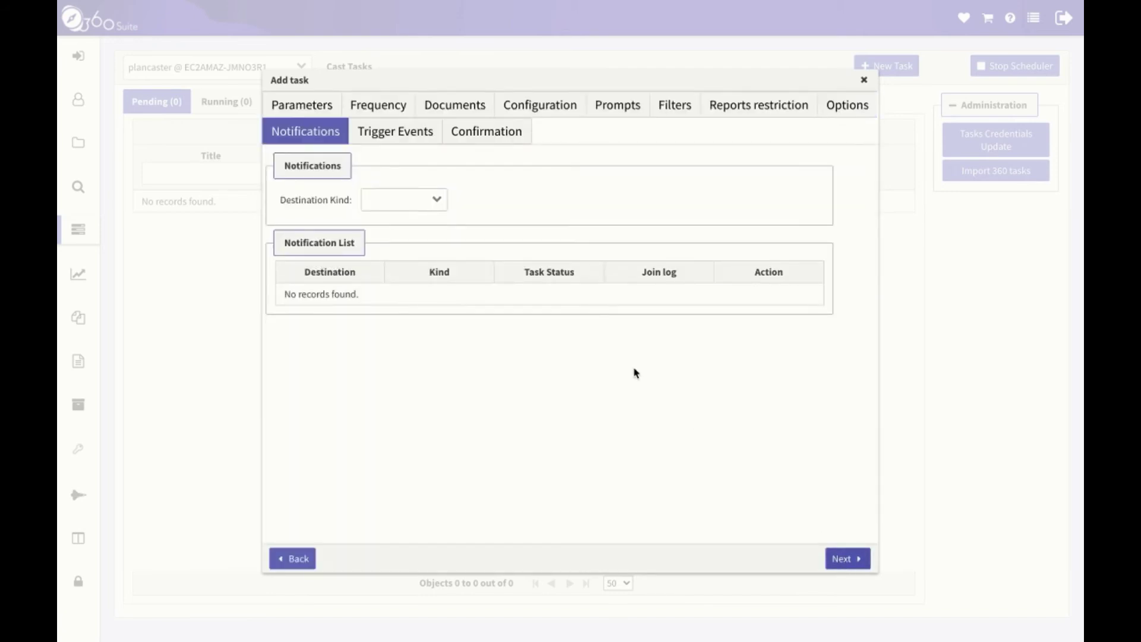
left_click(440, 201)
left_click(433, 244)
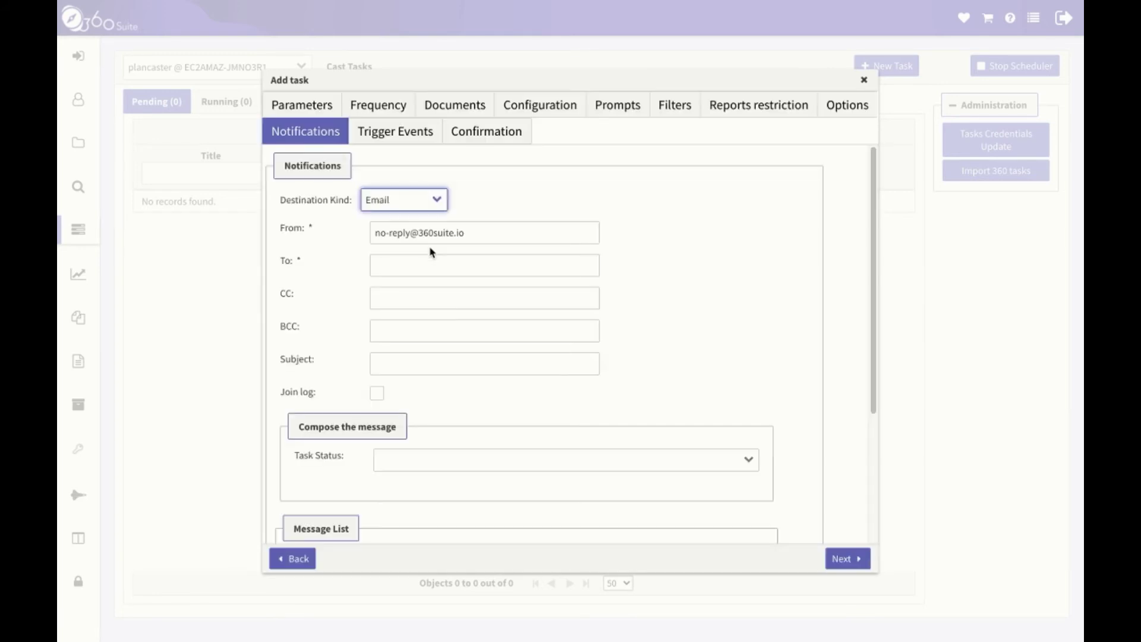
left_click(429, 257)
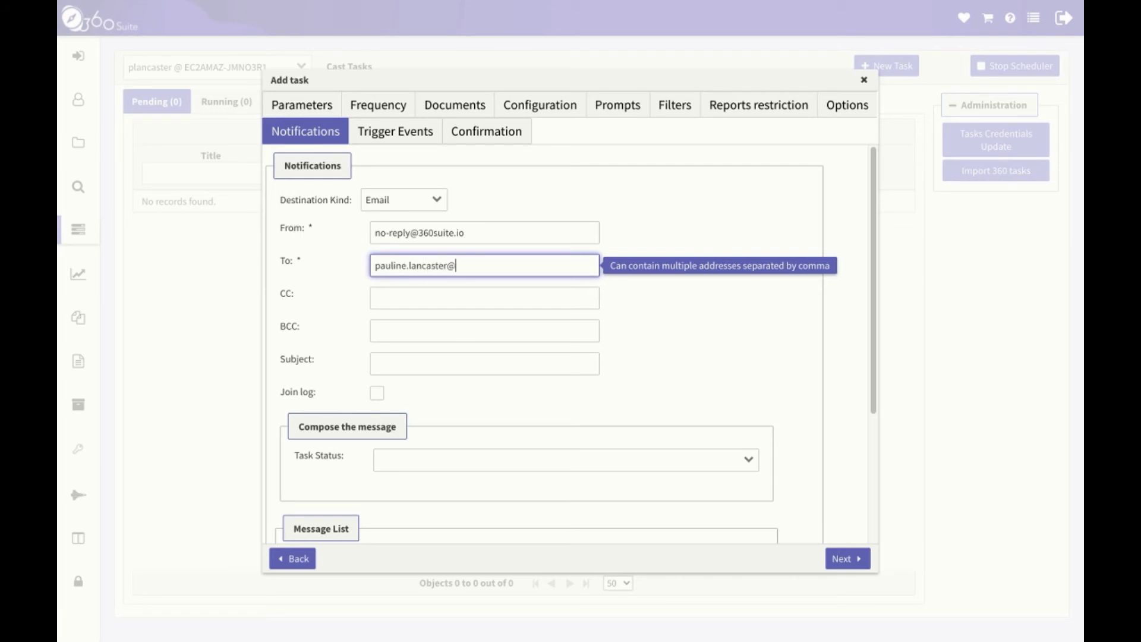
left_click(463, 357)
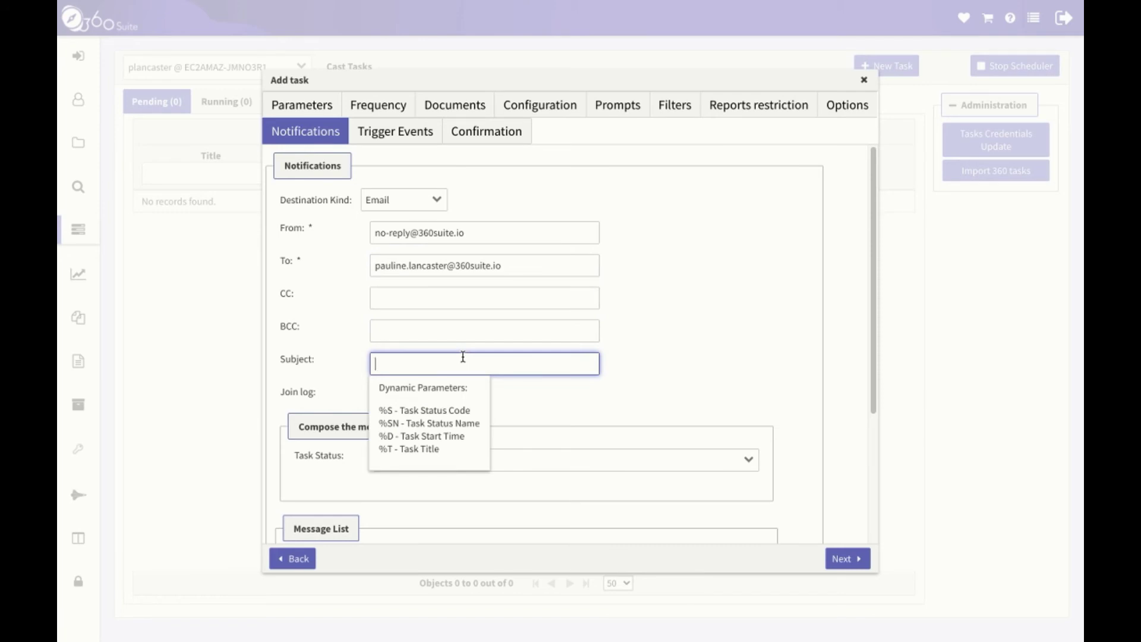
type("%S_%SN")
Add the notification message %S for the Error task status.
left_click(504, 464)
scroll(506, 464, "down", 2)
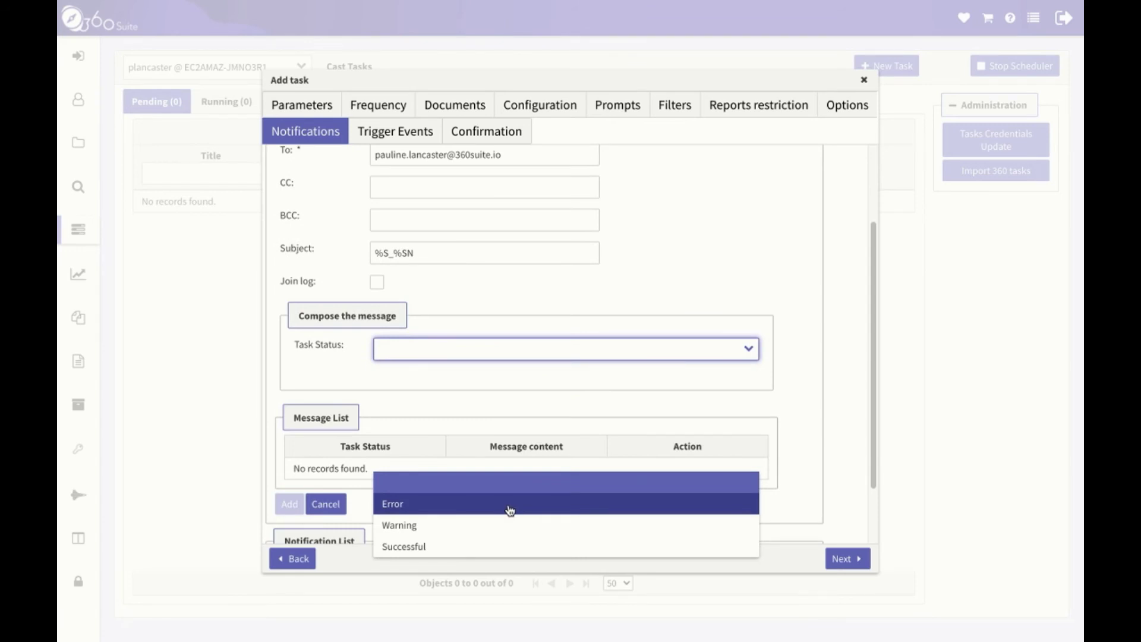
left_click(510, 511)
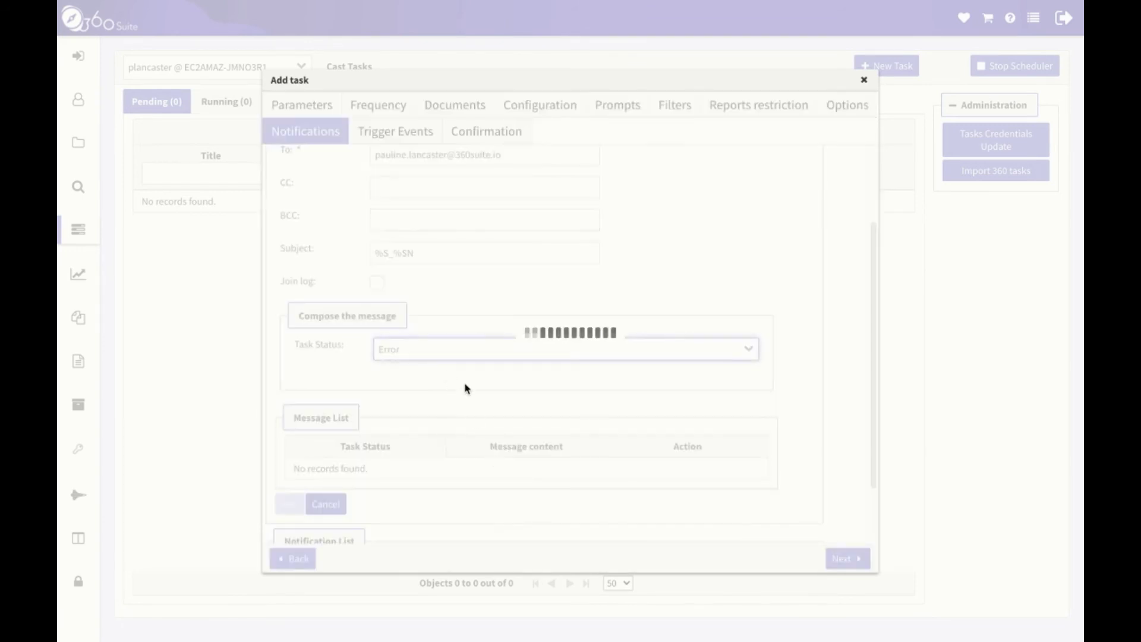
left_click(485, 387)
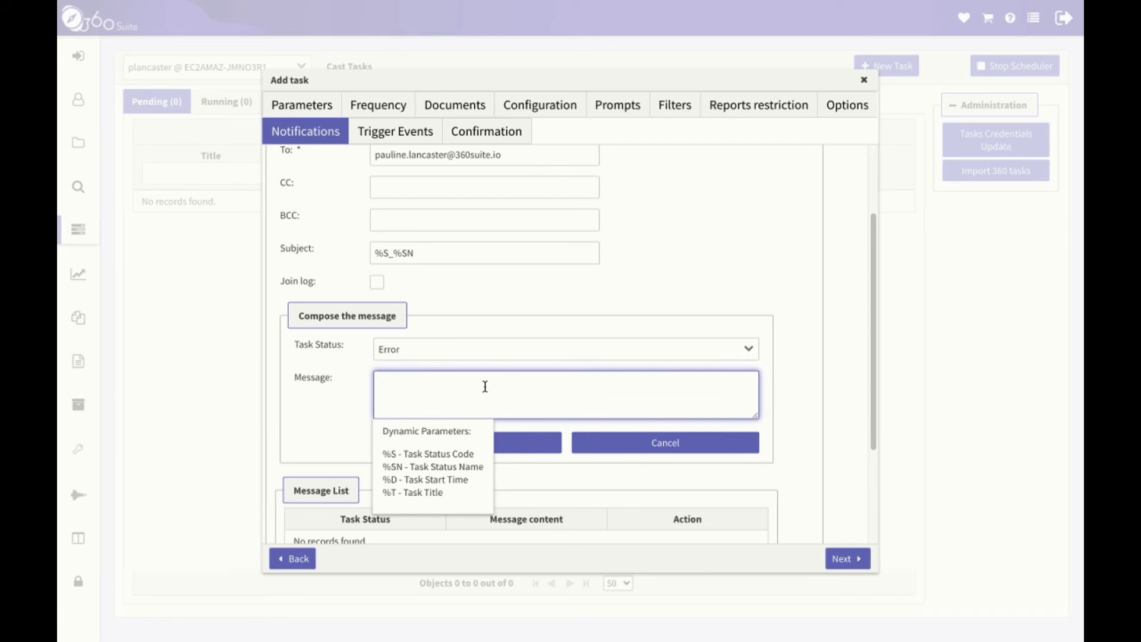
type("%S")
left_click(517, 443)
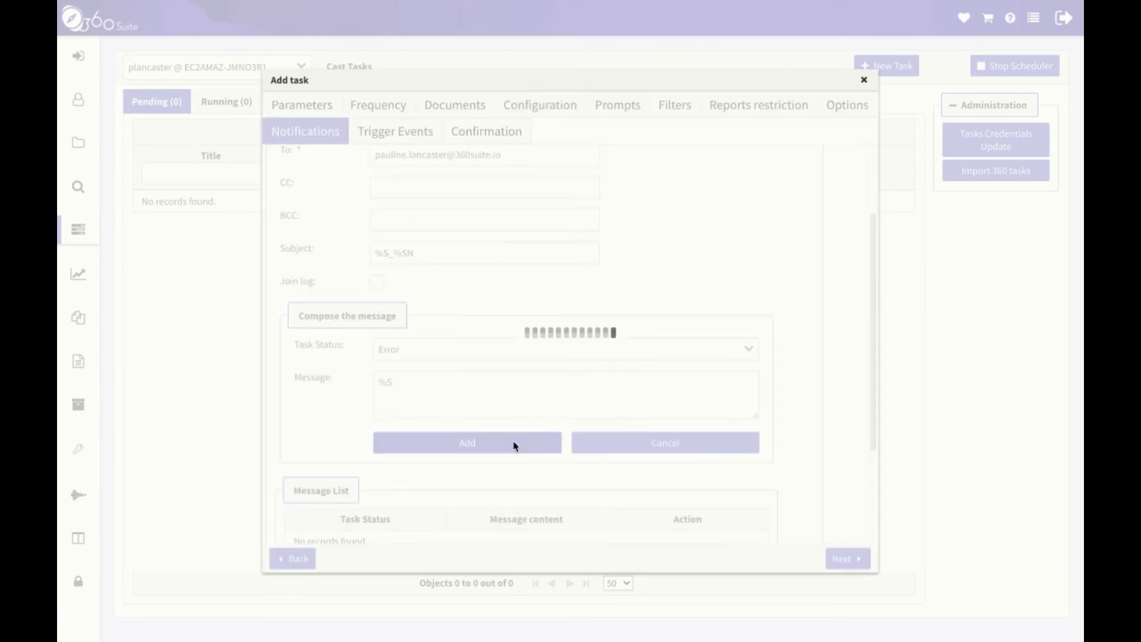
Add the notification message %S for the Warning task status.
left_click(520, 349)
left_click(459, 391)
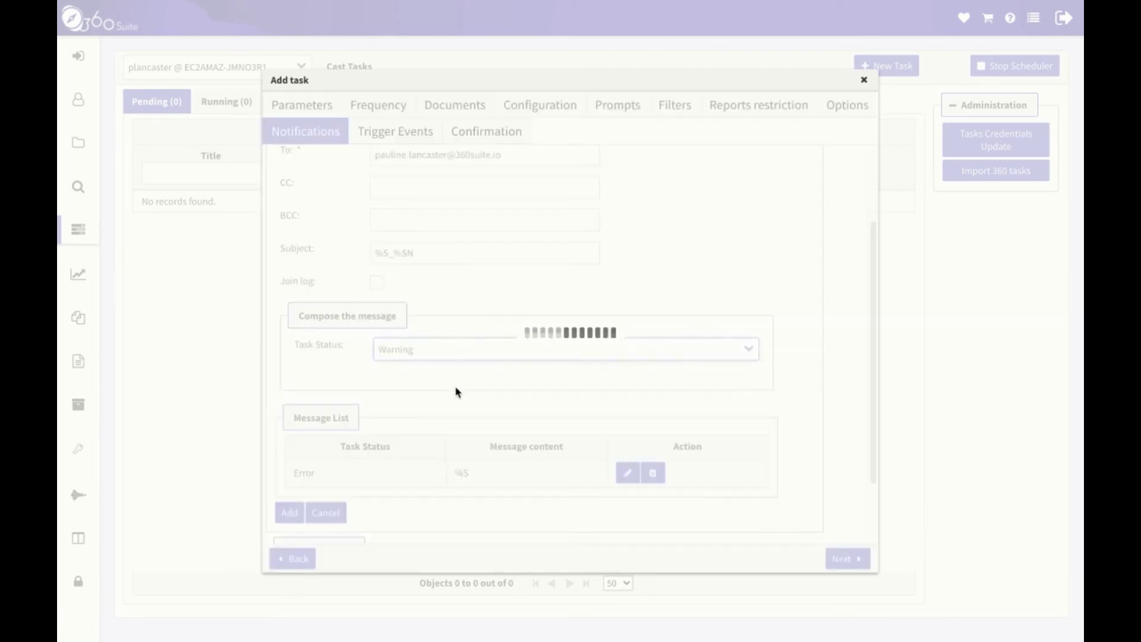
left_click(437, 397)
type("%")
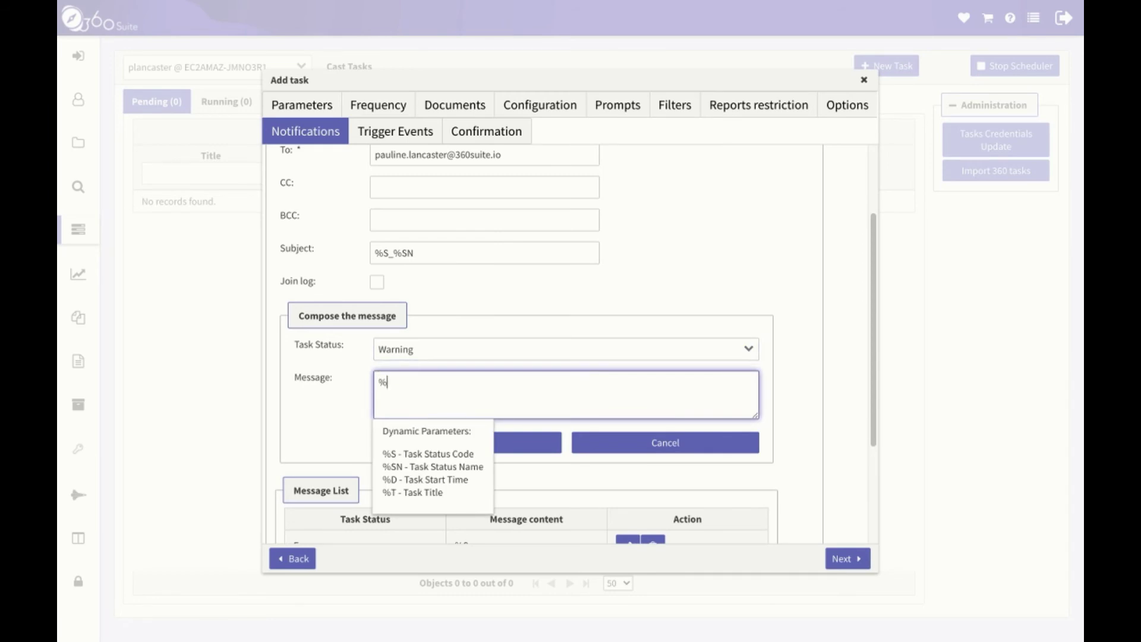
type("S")
left_click(497, 446)
Add the %S message for the Successful status and save the email notification.
left_click(459, 349)
left_click(449, 392)
left_click(439, 391)
type("%S")
left_click(349, 405)
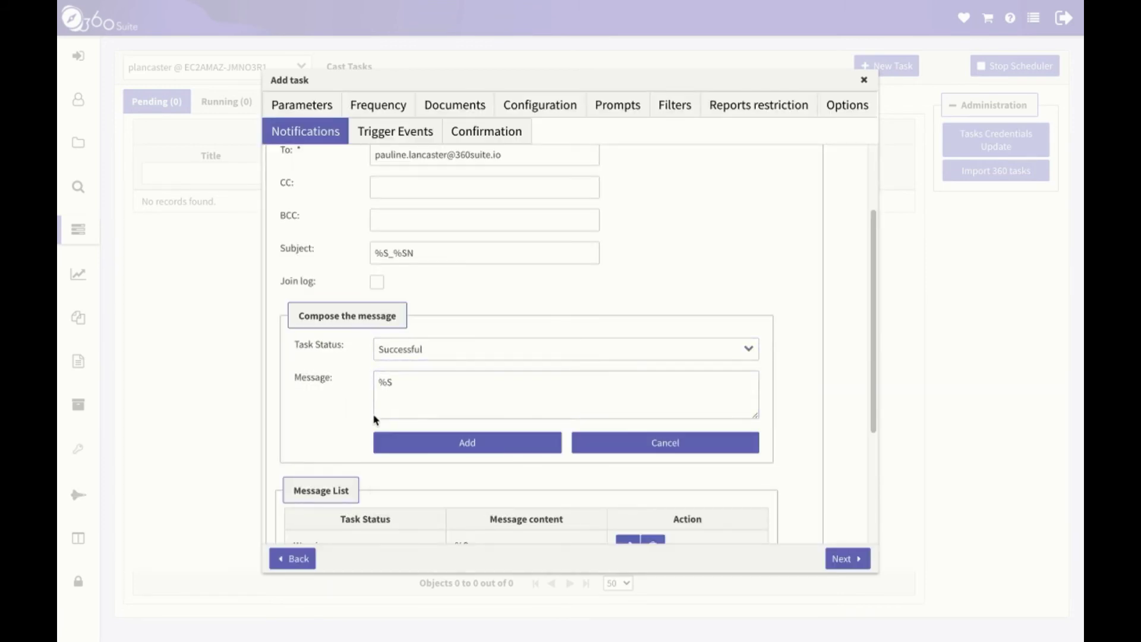
left_click(468, 451)
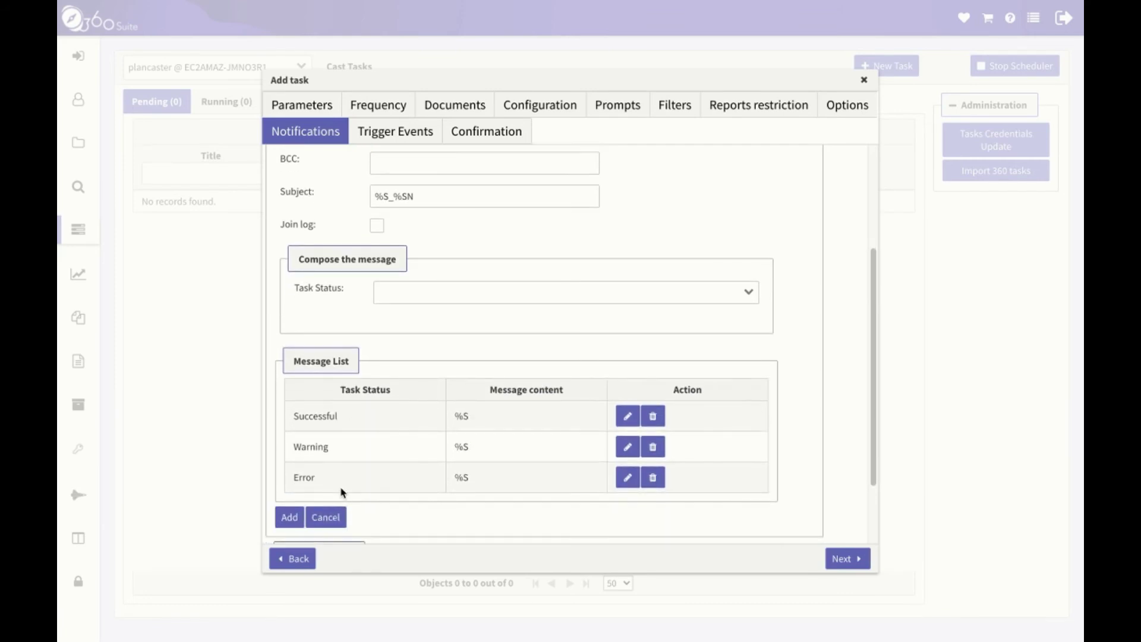
left_click(289, 517)
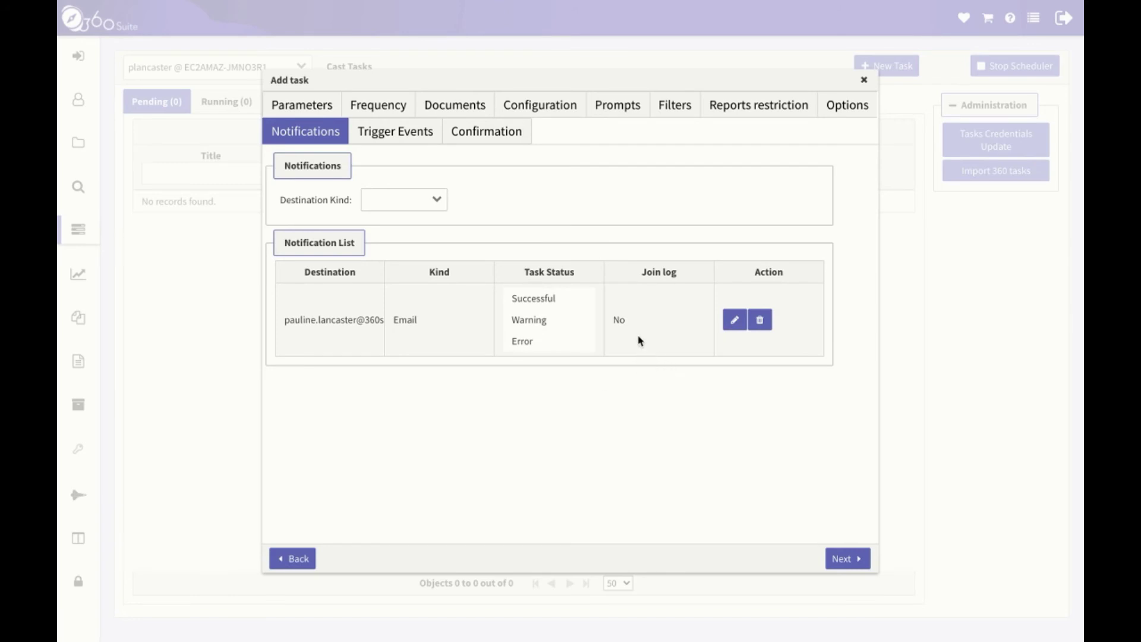
Pass Trigger Events and Confirmation to create the Sales Revenue task, then view Running tasks.
left_click(847, 559)
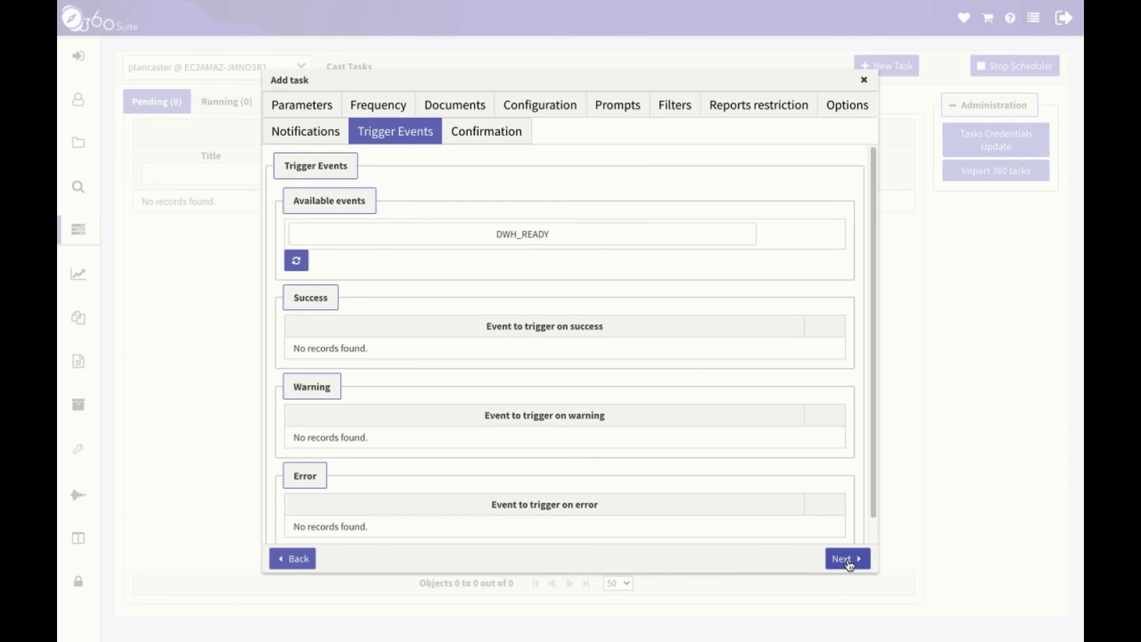
left_click(847, 560)
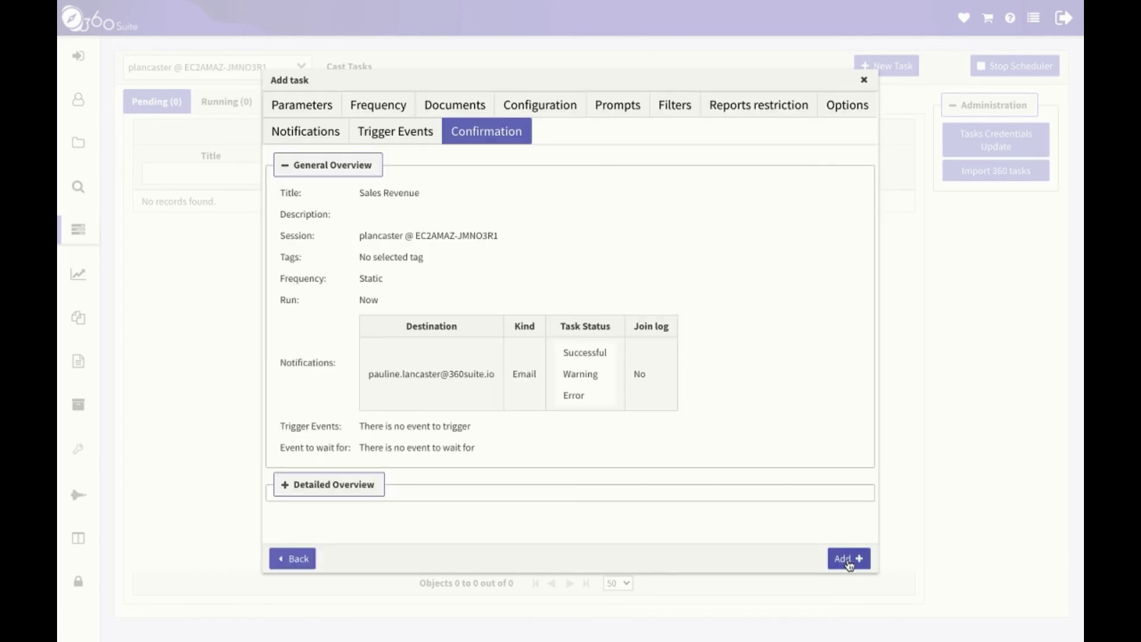
left_click(847, 559)
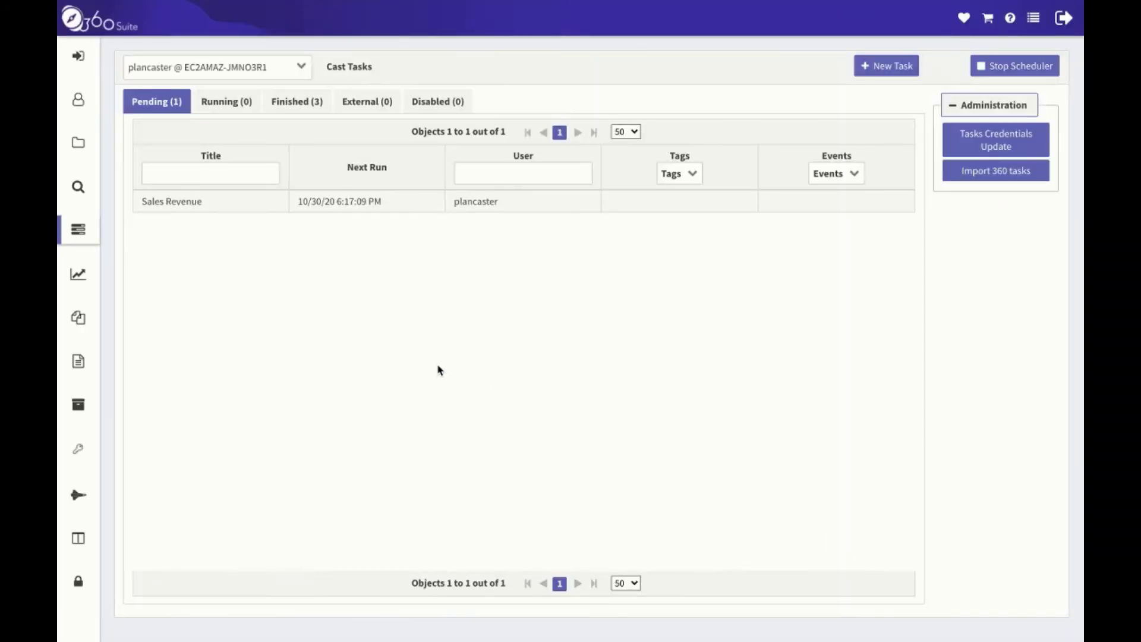
left_click(204, 209)
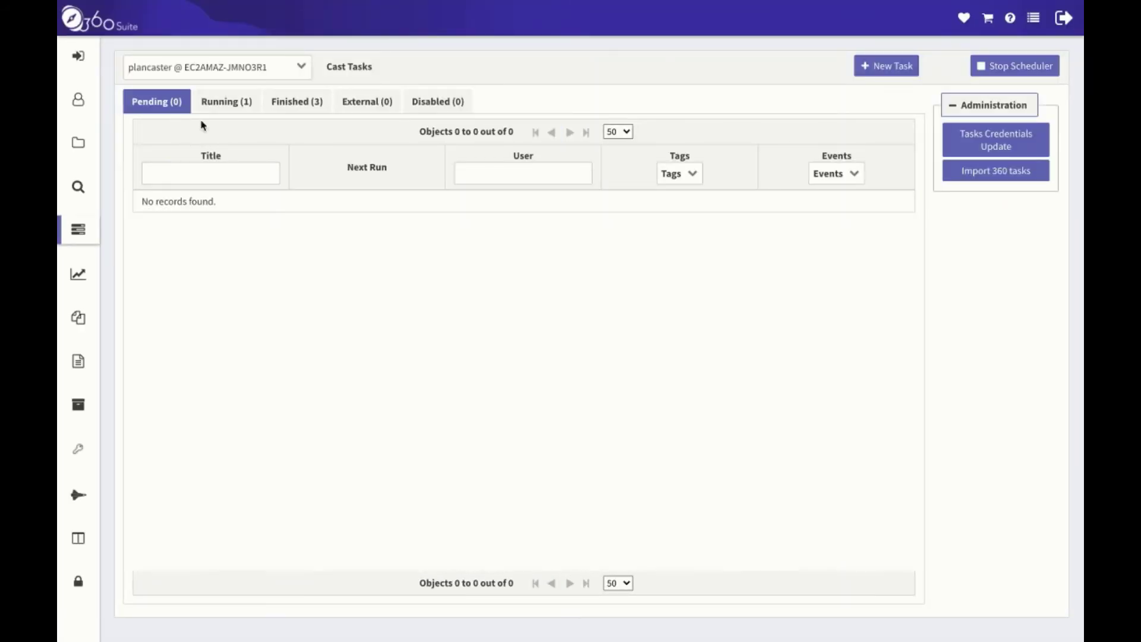
left_click(220, 106)
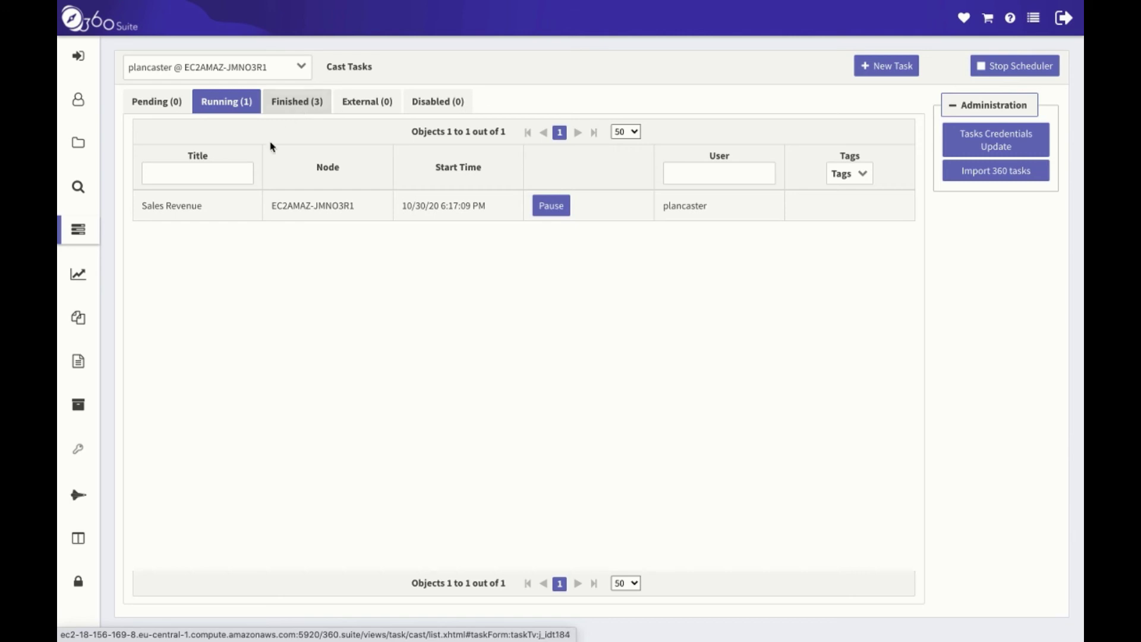
View the running Sales Revenue task's log showing all 8 instances succeeded, then close it.
left_click(230, 211)
right_click(233, 207)
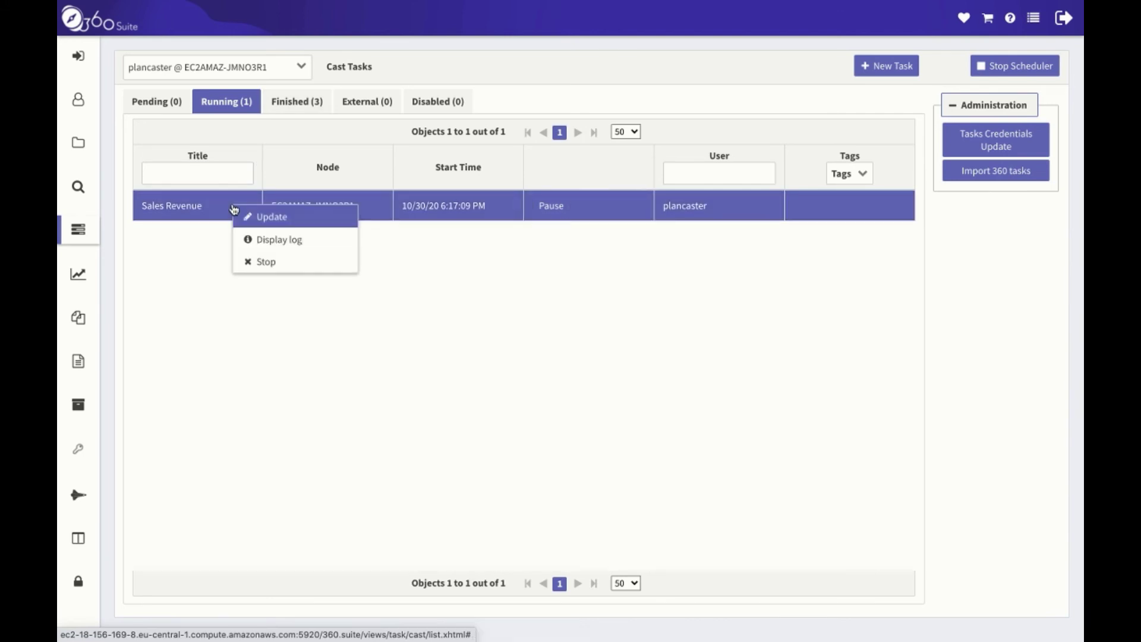
left_click(327, 245)
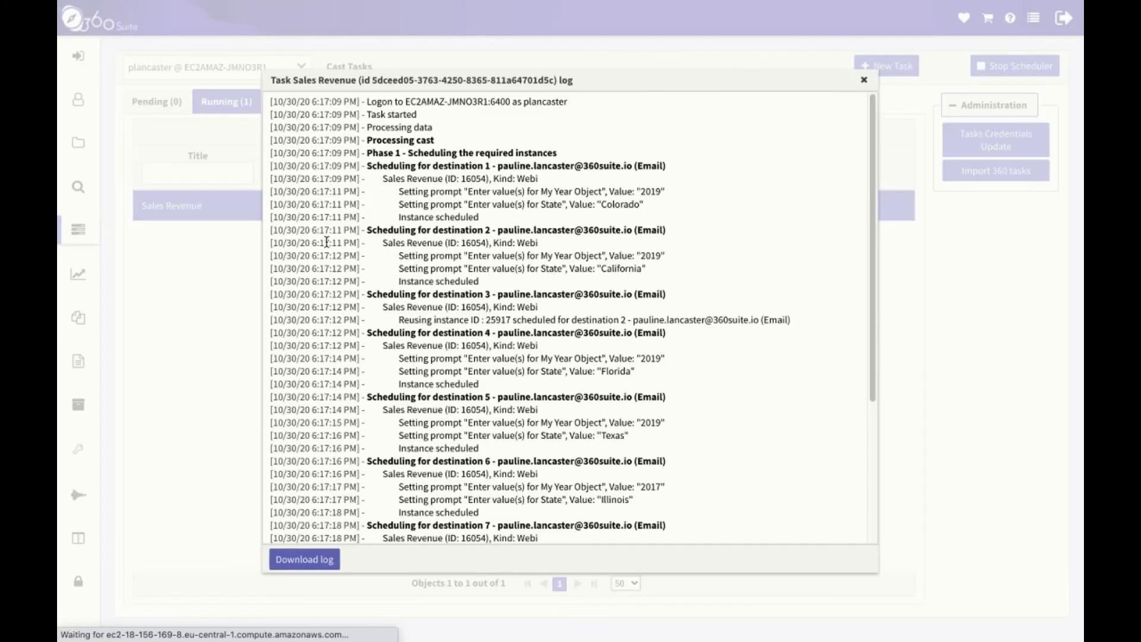
left_click_drag(873, 358, 882, 532)
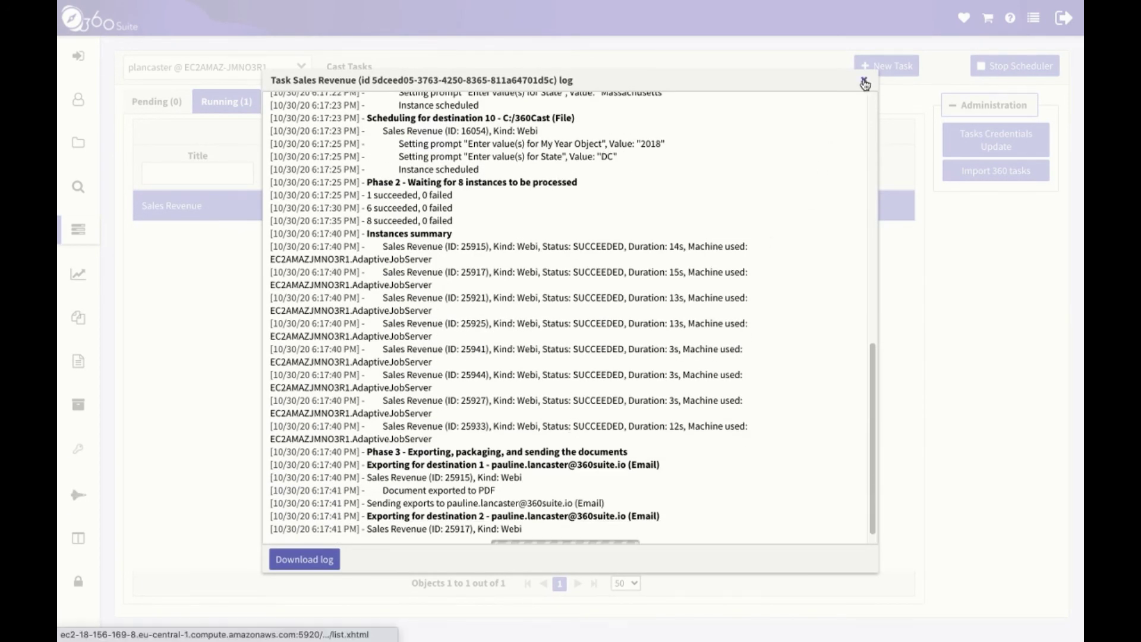
left_click(865, 83)
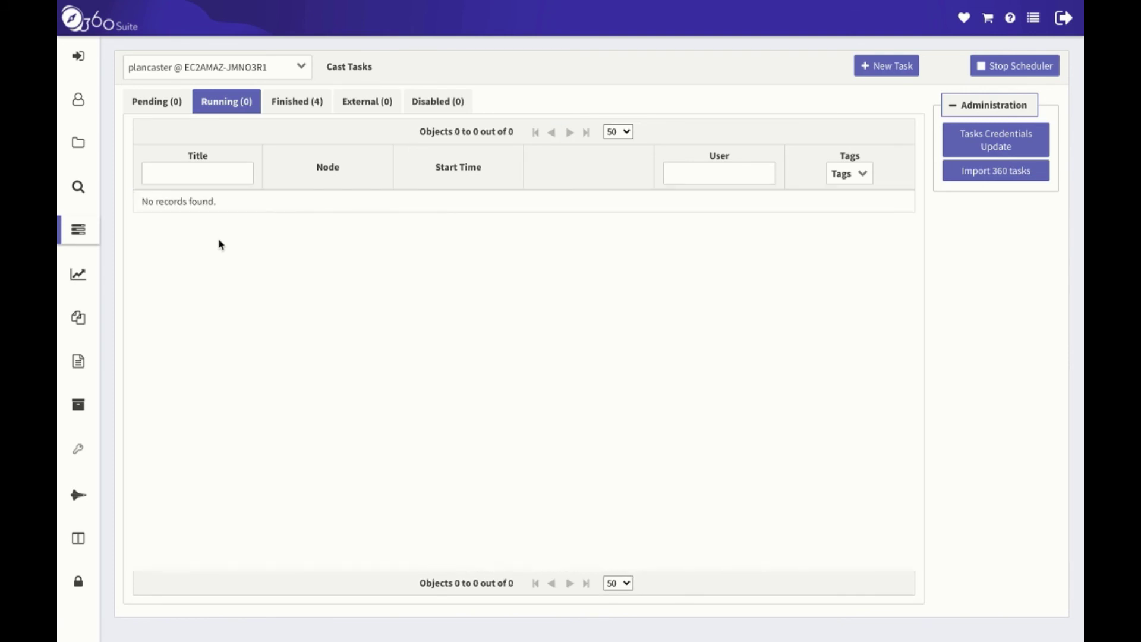
Open the finished Sales Revenue task for update and go to its Options step.
left_click(287, 105)
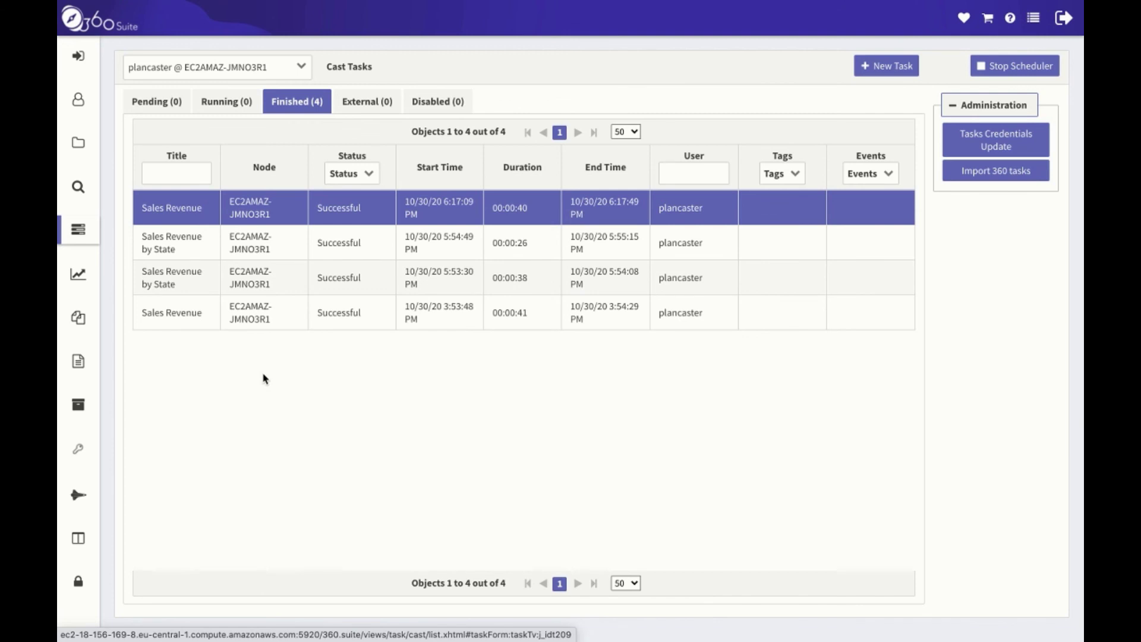
left_click(210, 209)
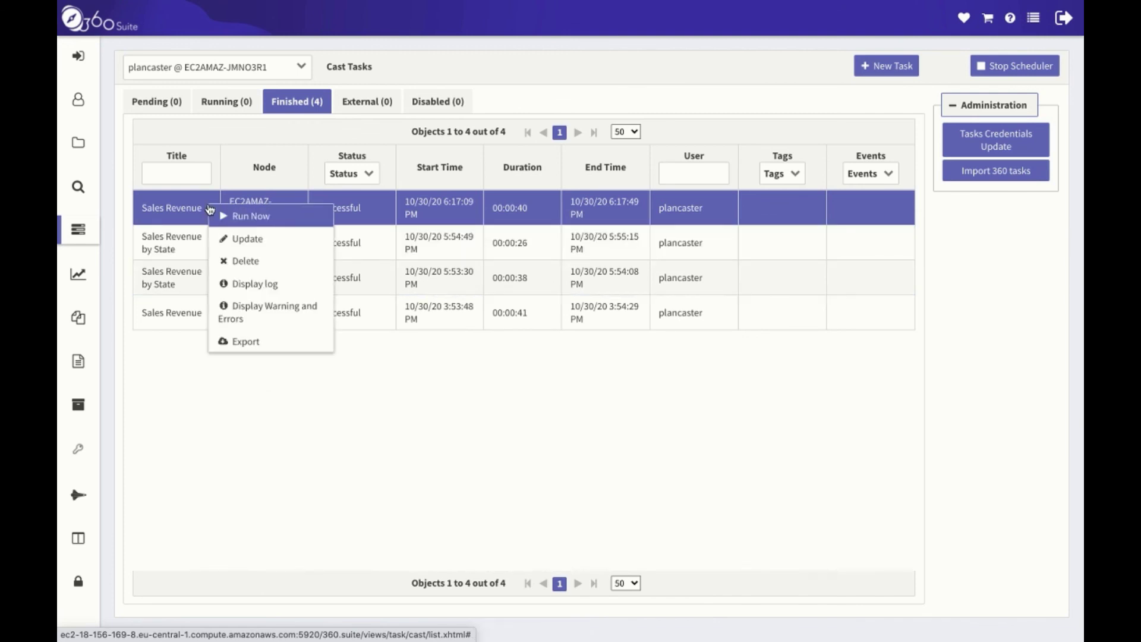
left_click(288, 239)
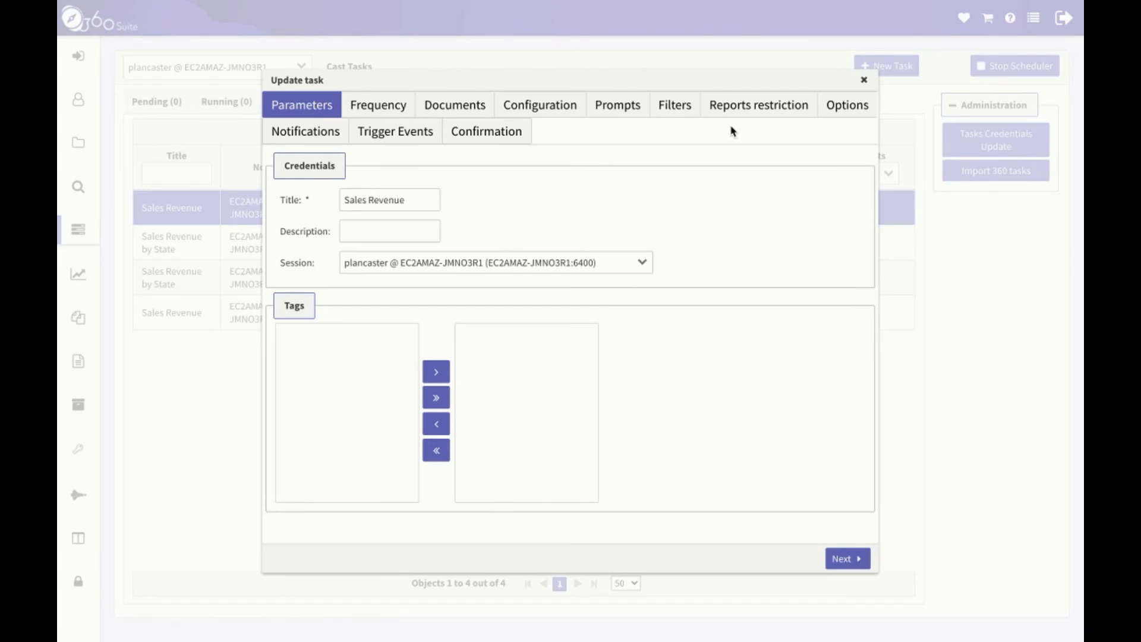
left_click(747, 113)
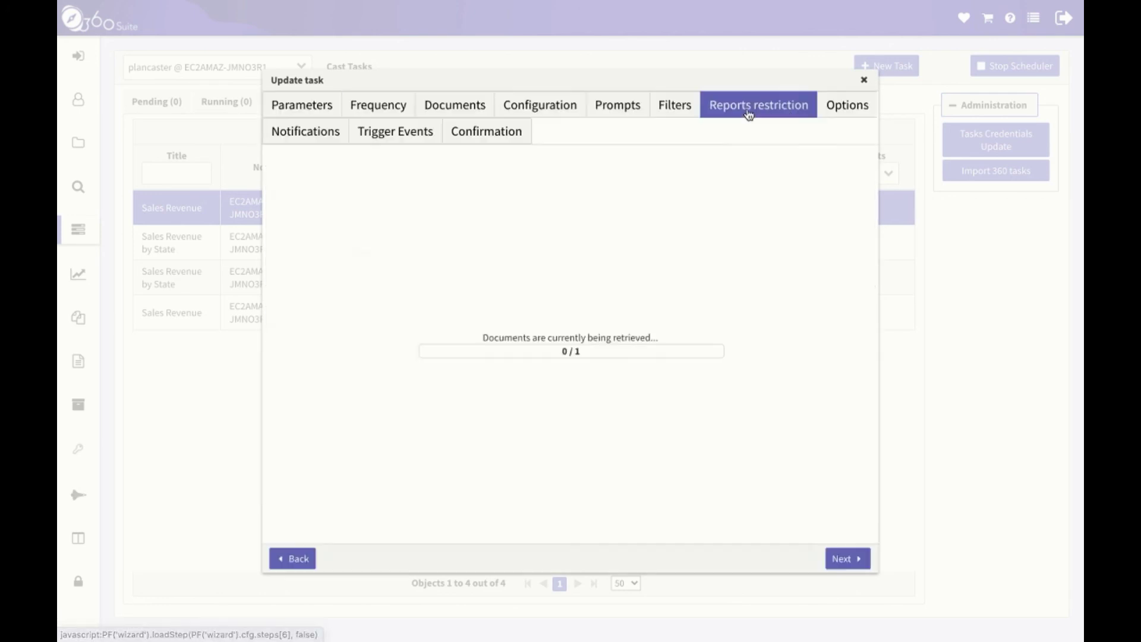
left_click(851, 110)
Append a 'Thank you.' line to the email message and save the updated task.
scroll(627, 341, "down", 4)
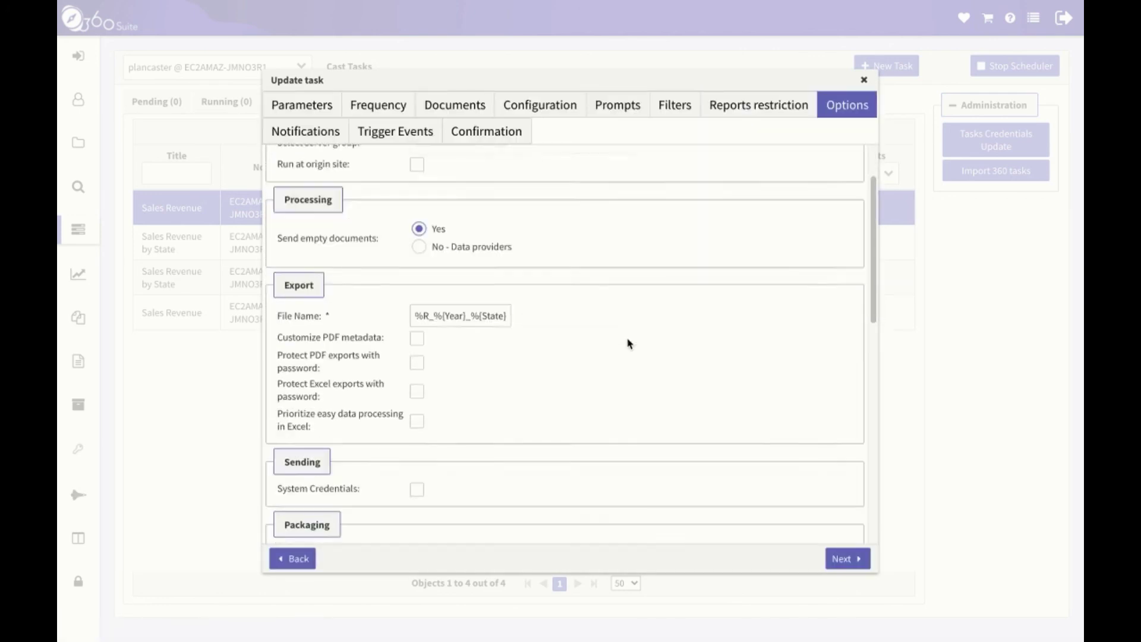
scroll(506, 405, "down", 5)
left_click(710, 432)
key("Return")
key("Return")
type("Thank")
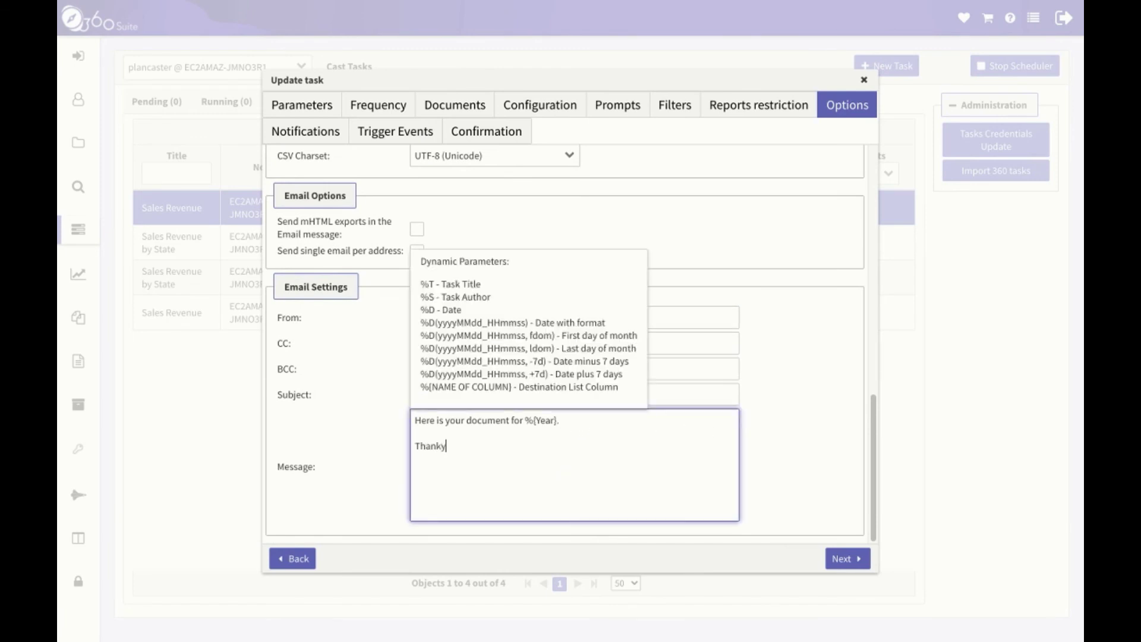
type(" you.")
left_click(850, 559)
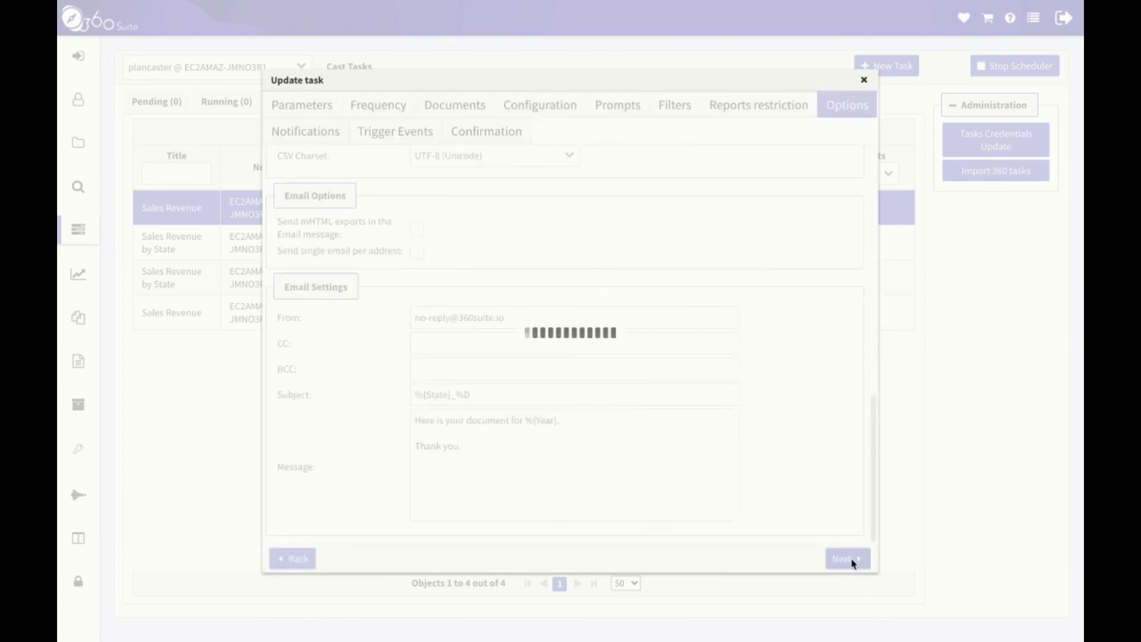
left_click(850, 559)
left_click(850, 559)
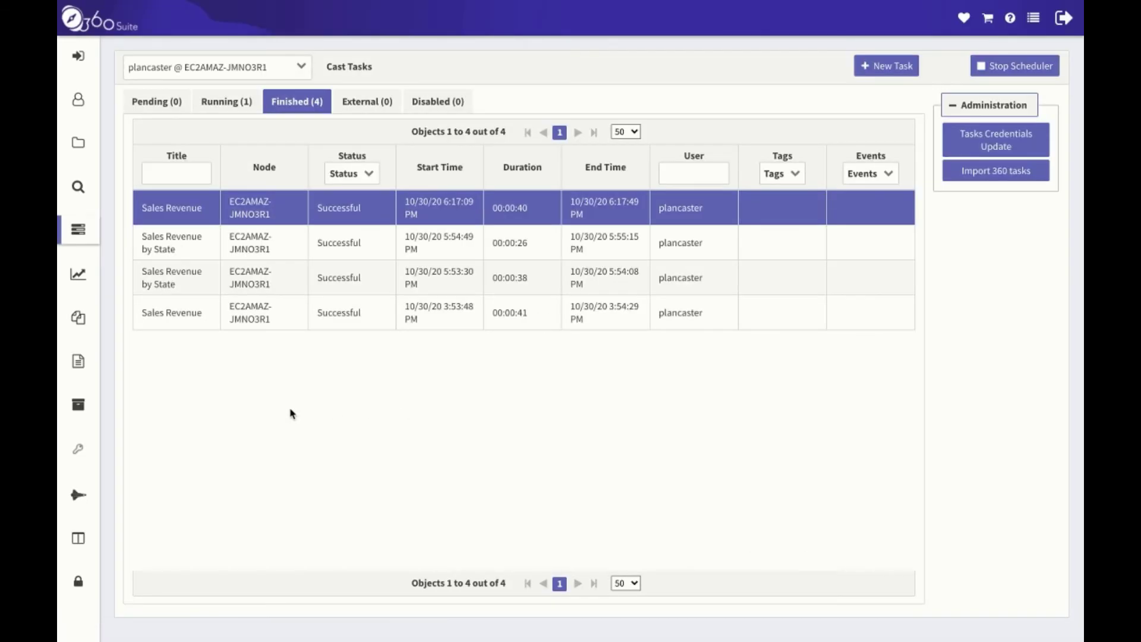
Open the Sales Revenue by State destination list for update from Cast Destination Lists.
left_click(78, 232)
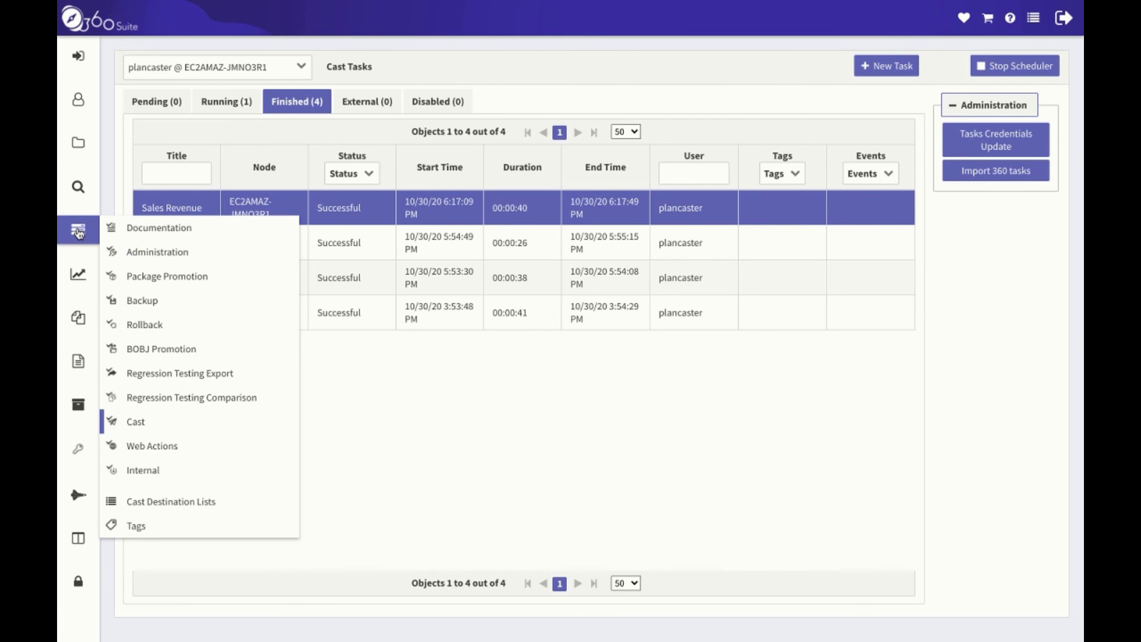
left_click(280, 507)
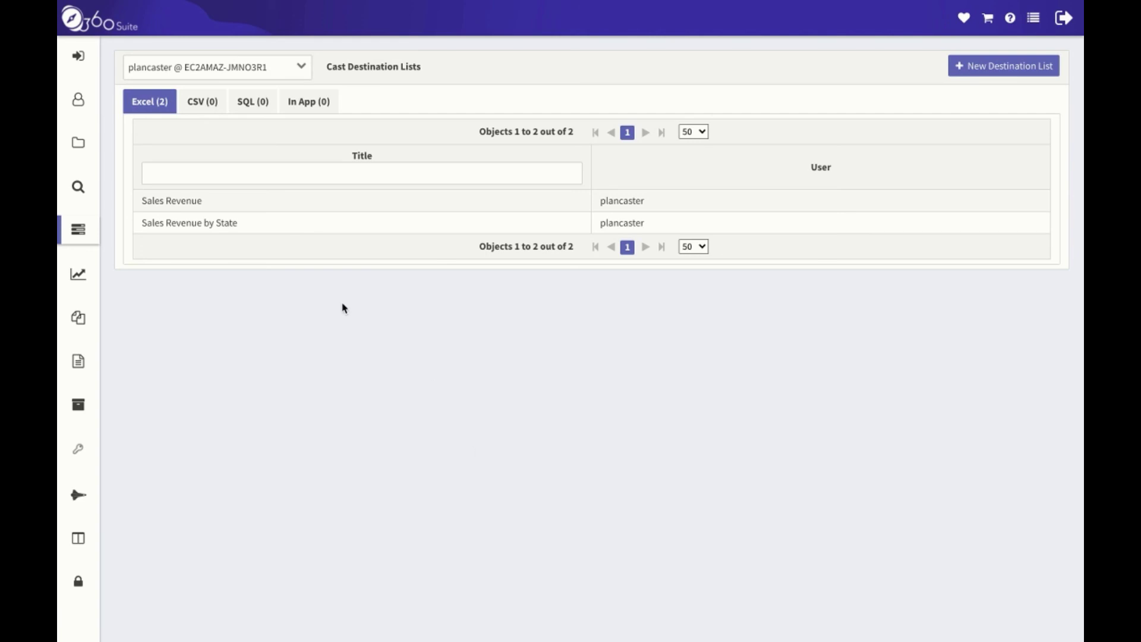
left_click(278, 232)
right_click(277, 230)
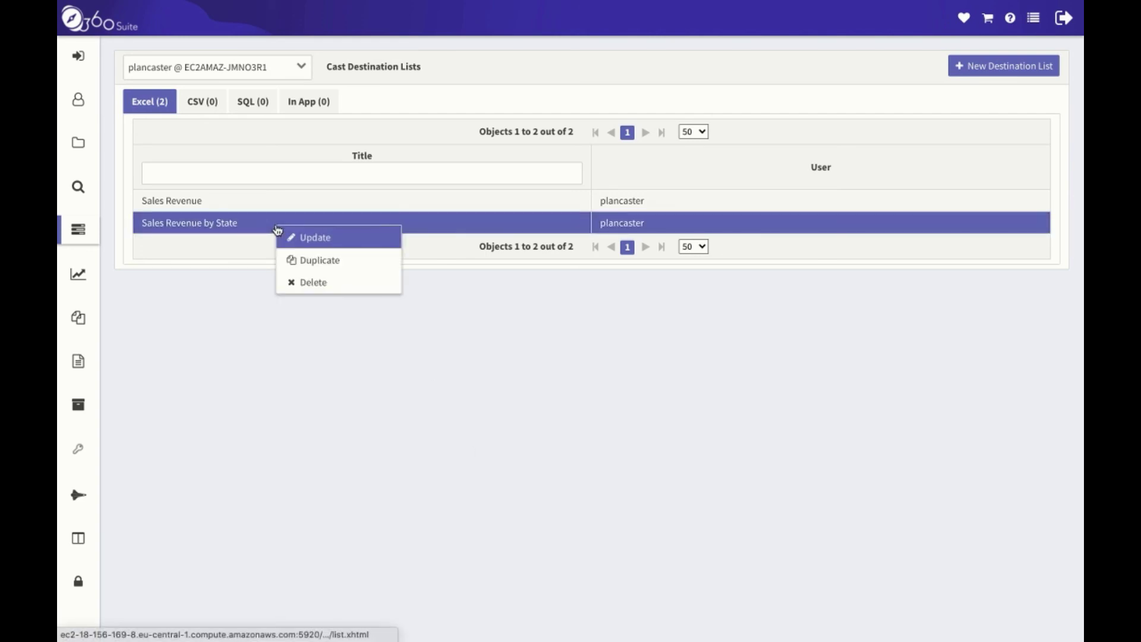
left_click(345, 241)
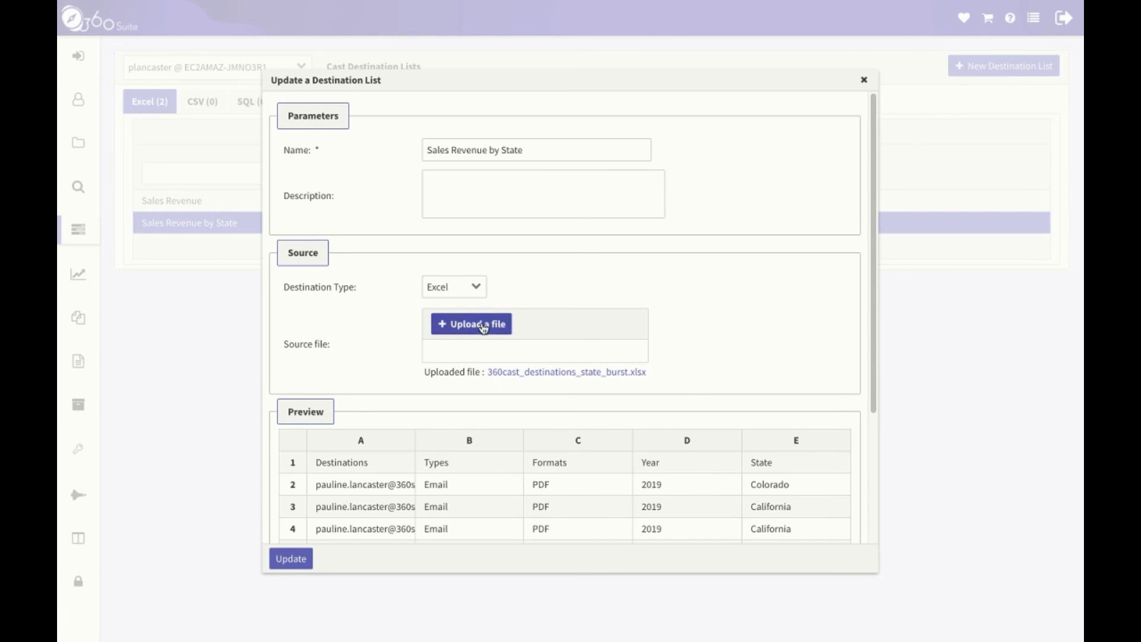
Upload 360cast_destinations_state_burst.xlsx as the list's source and save the update.
left_click(484, 326)
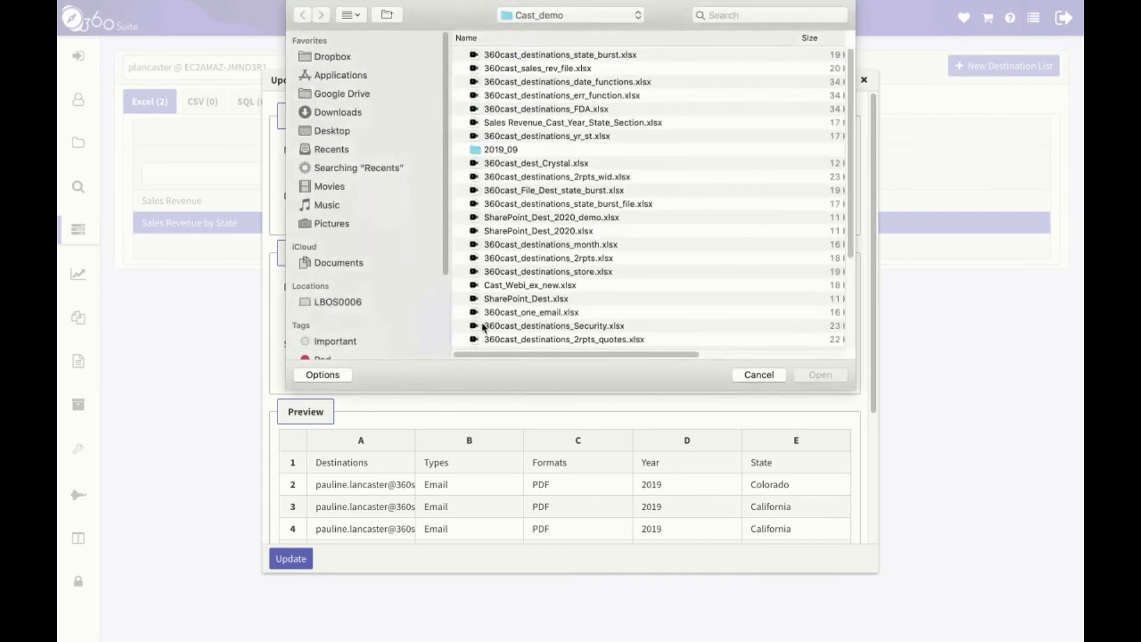
left_click(547, 55)
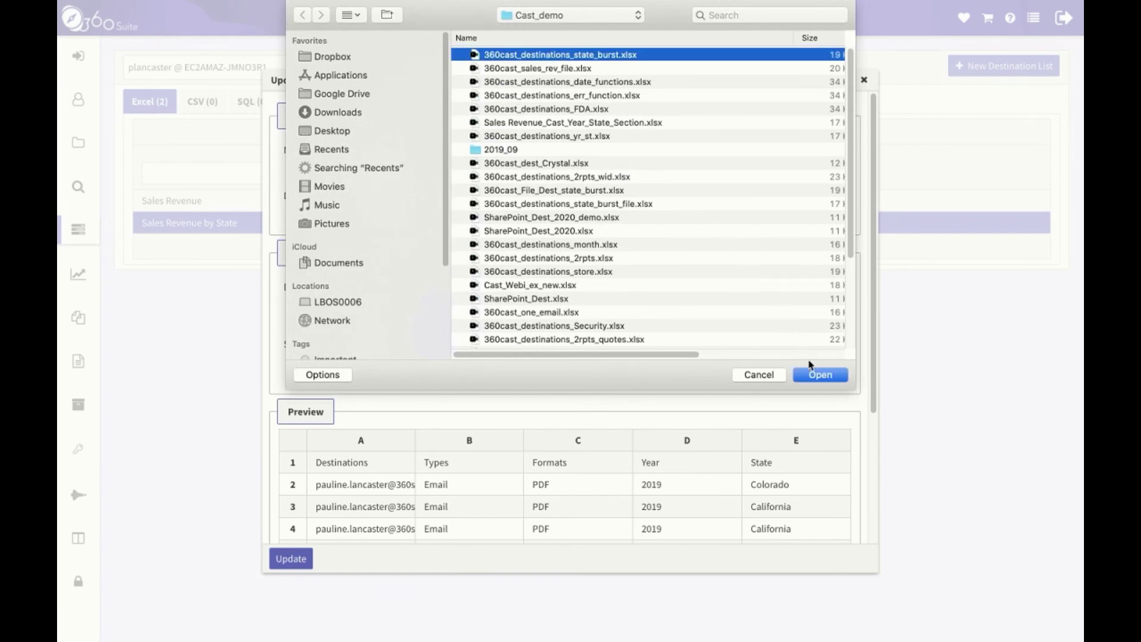
left_click(822, 378)
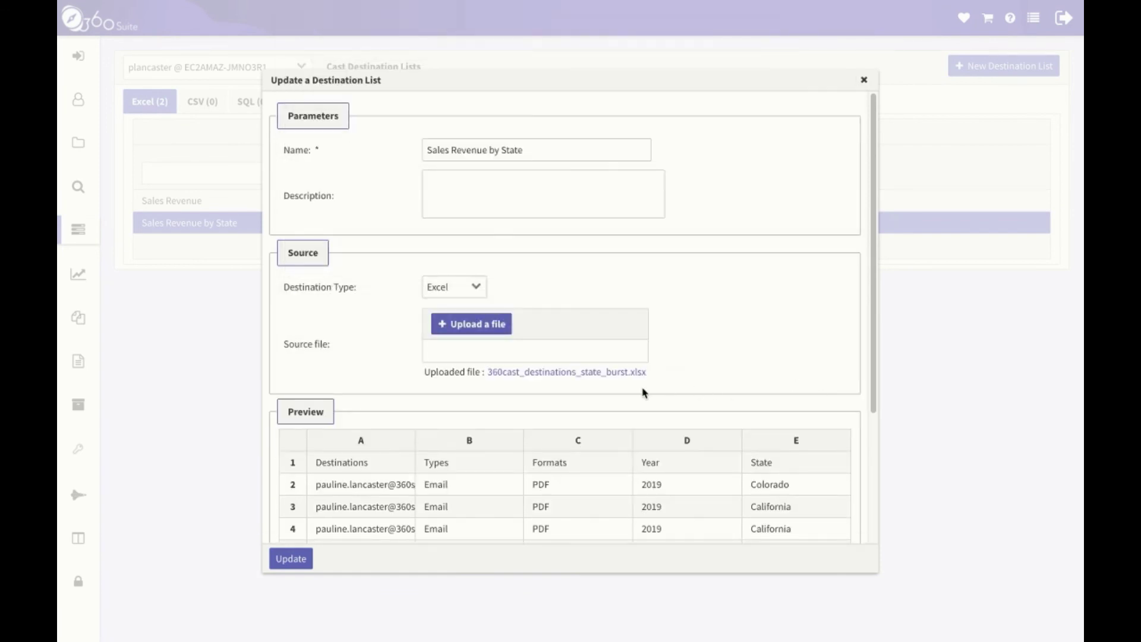
scroll(320, 526, "down", 3)
left_click(288, 561)
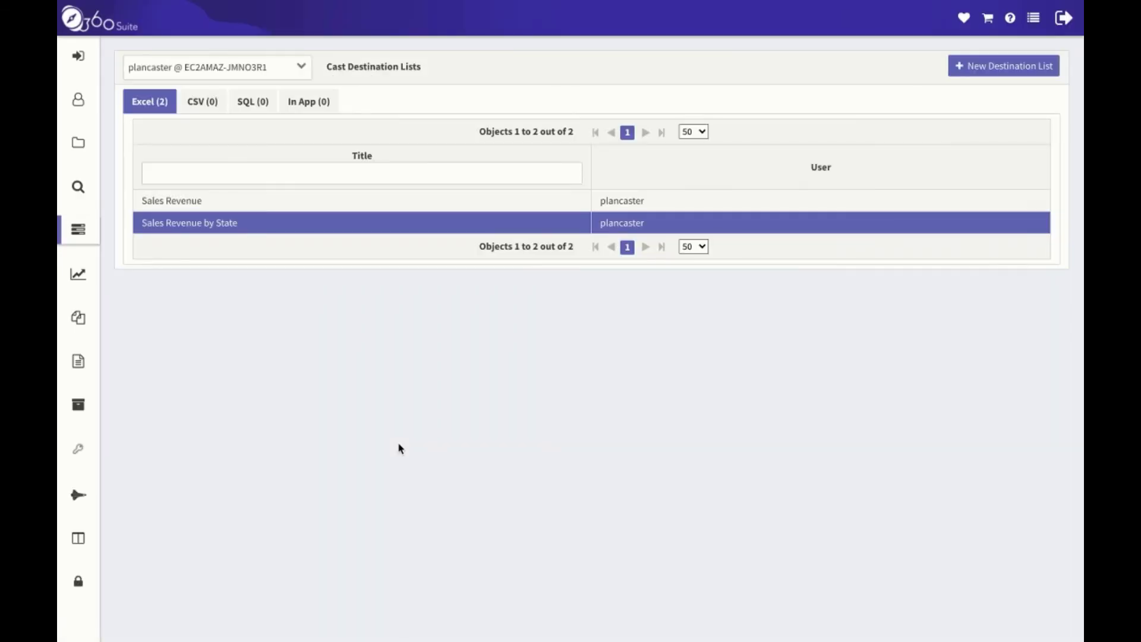